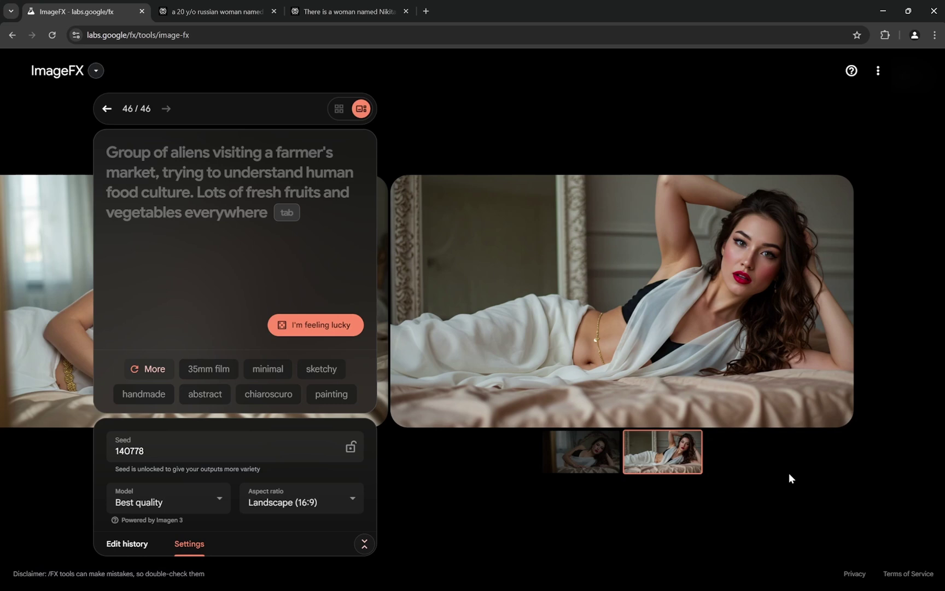
- Look over the two Perplexity threads with the character descriptions and the list of photo scenes
click(265, 11)
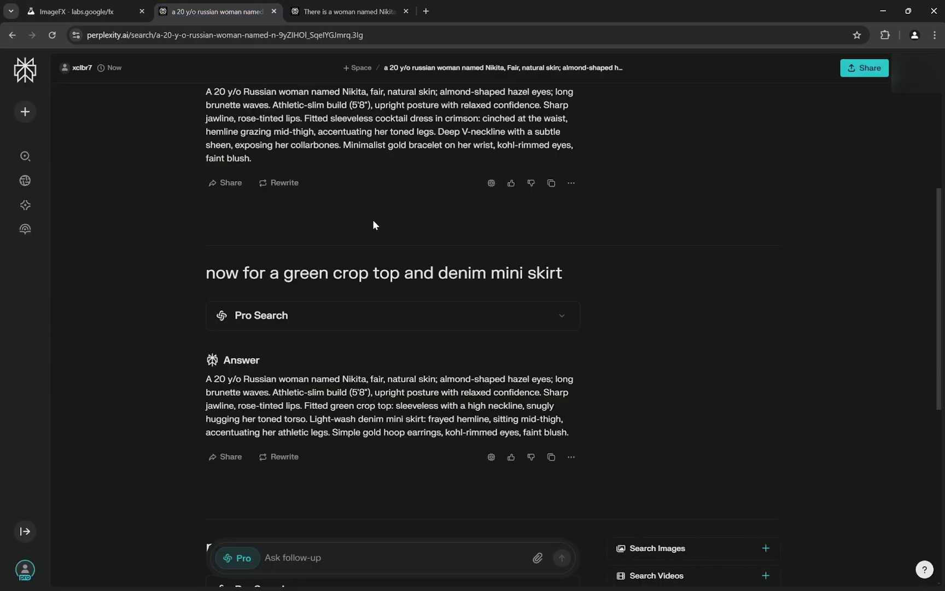
click(328, 12)
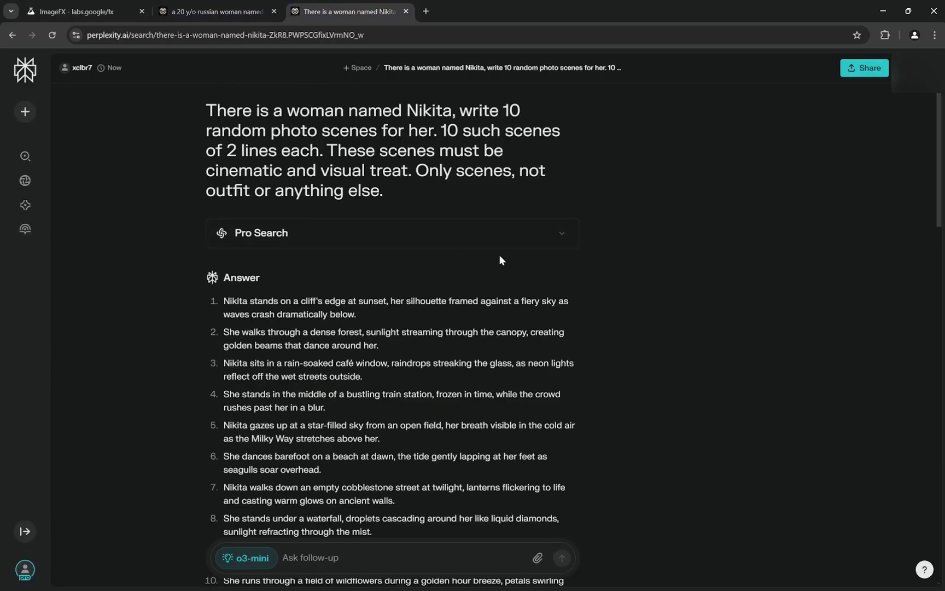
scroll(500, 259, down, 3)
- Switch to ImageFX and enter the prompt "photograph of a woman in floral skirt"
click(82, 11)
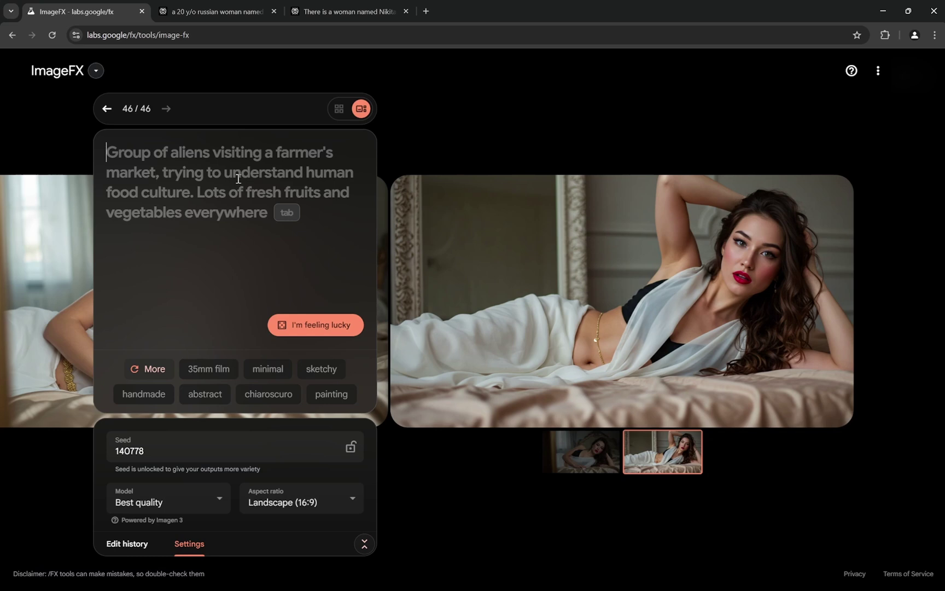
text(photograp)
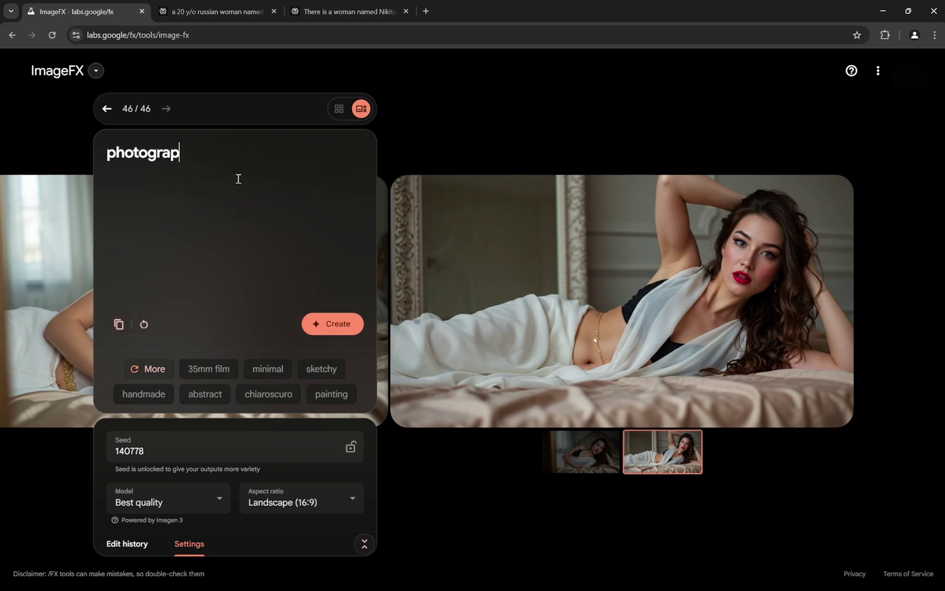
text(h of a owma)
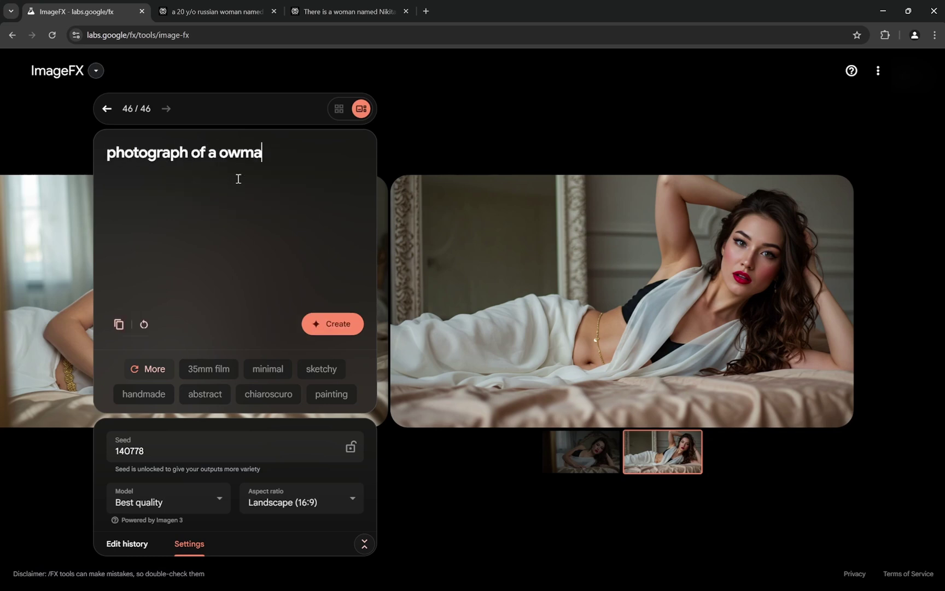
key(BackSpace)
key(BackSpace)
key(BackSpace)
key(BackSpace)
text(woman in floral skirt)
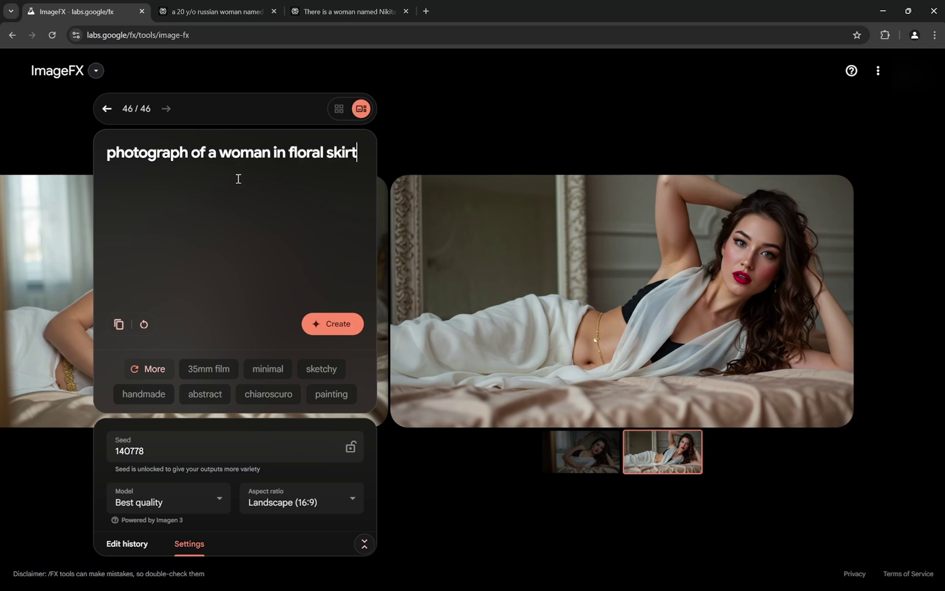
- Set the aspect ratio to Square and generate the images
click(276, 502)
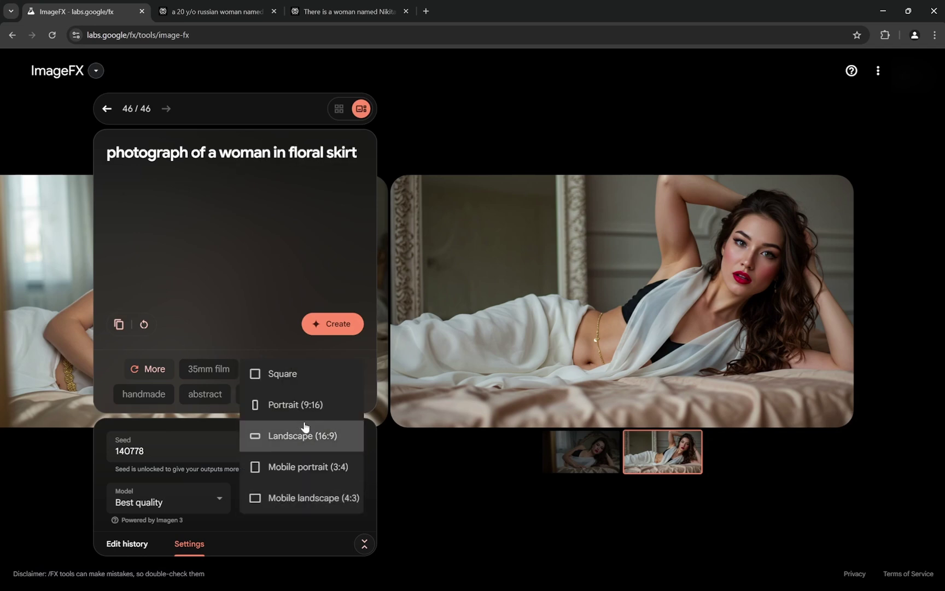
click(317, 402)
click(291, 503)
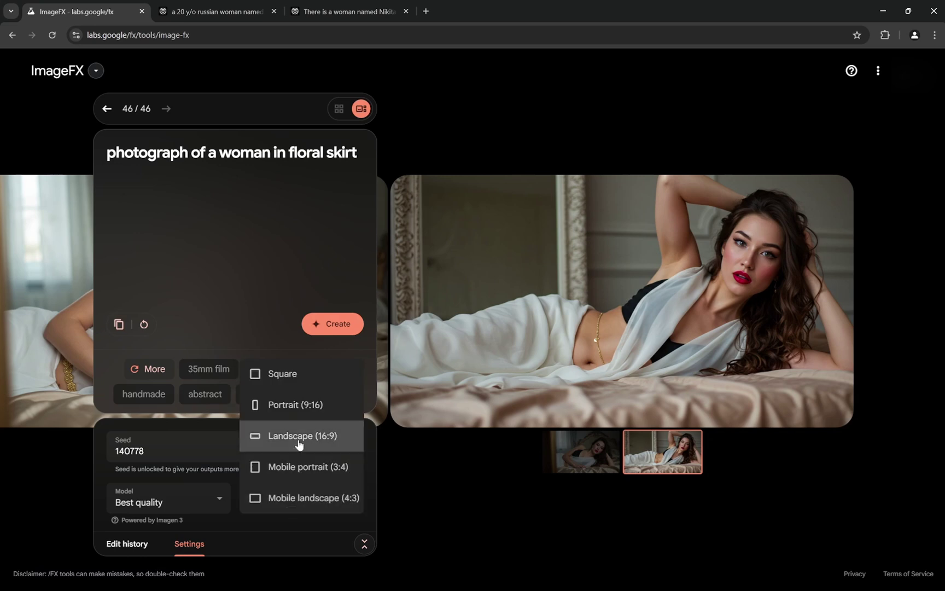
click(307, 384)
click(342, 322)
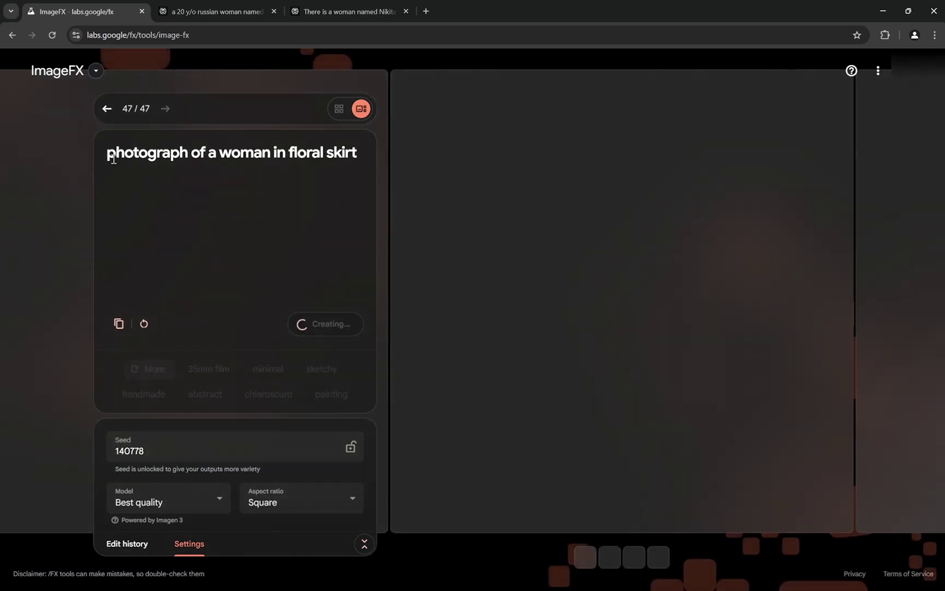
- Browse the generated floral skirt images and compare them with the prompt wording
click(95, 71)
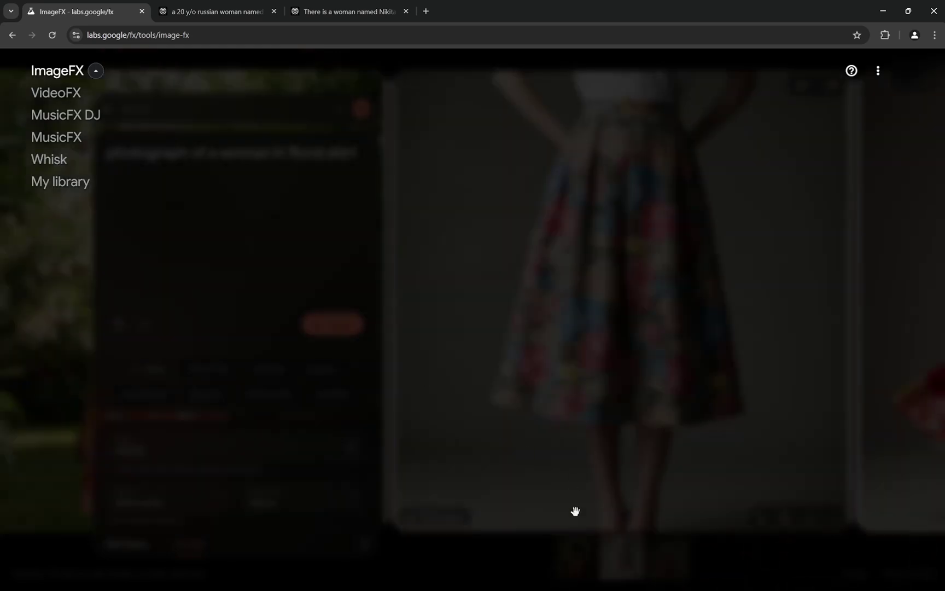
click(574, 511)
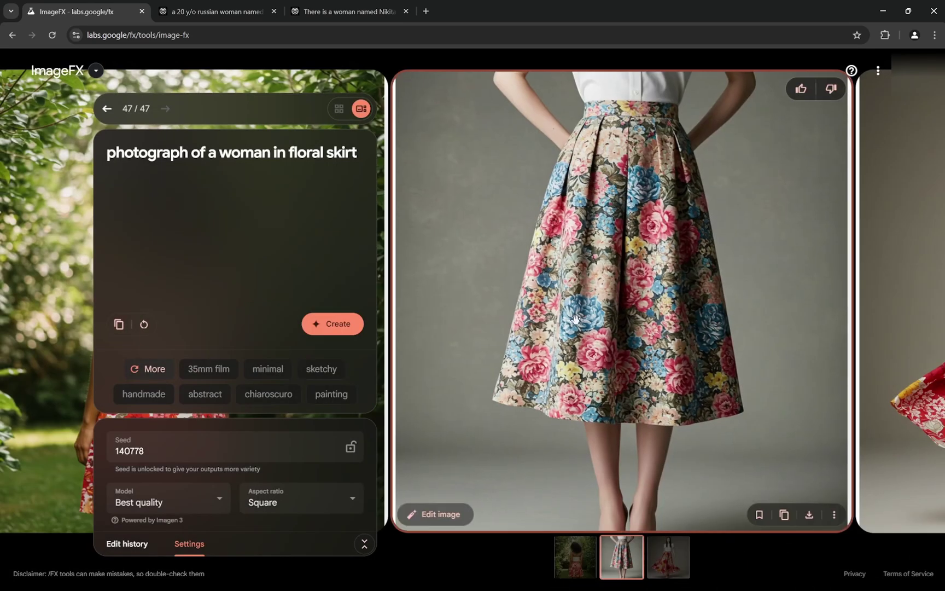
key(Right)
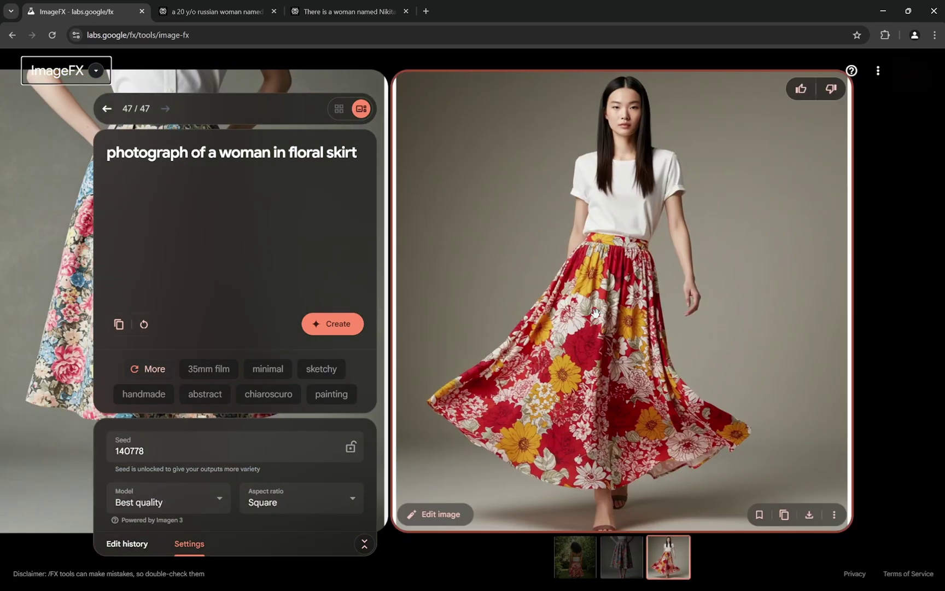
key(Right)
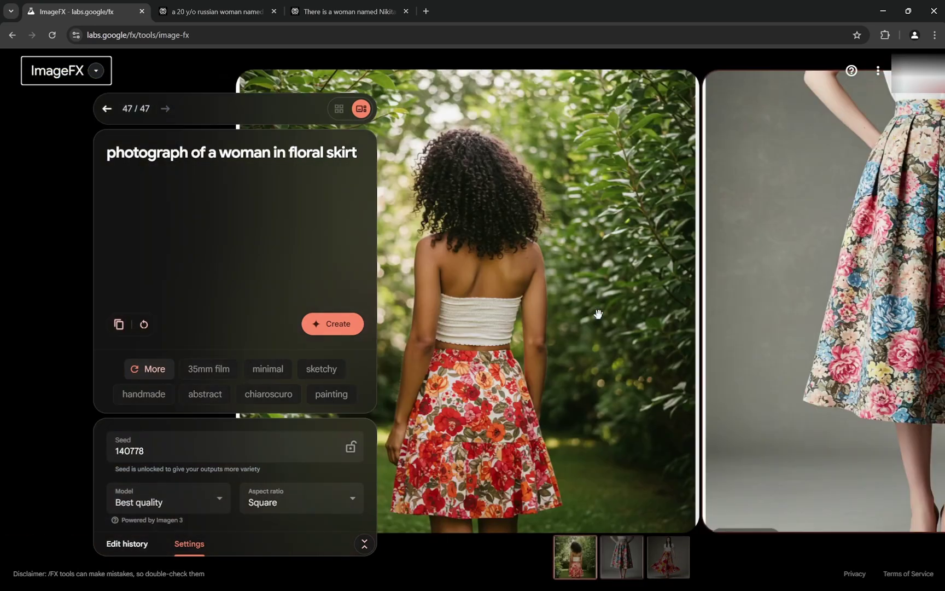
key(Right)
key(Right)
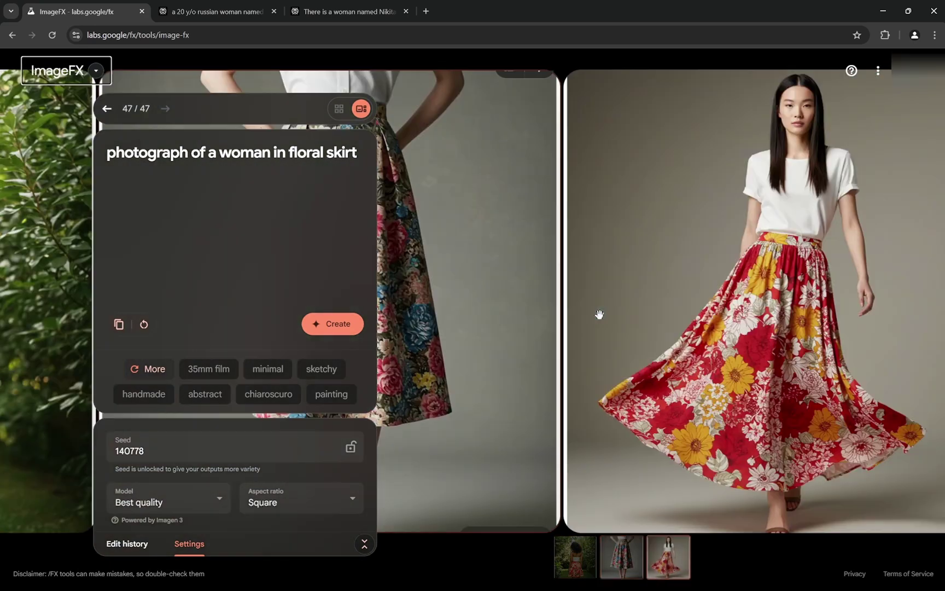
key(Right)
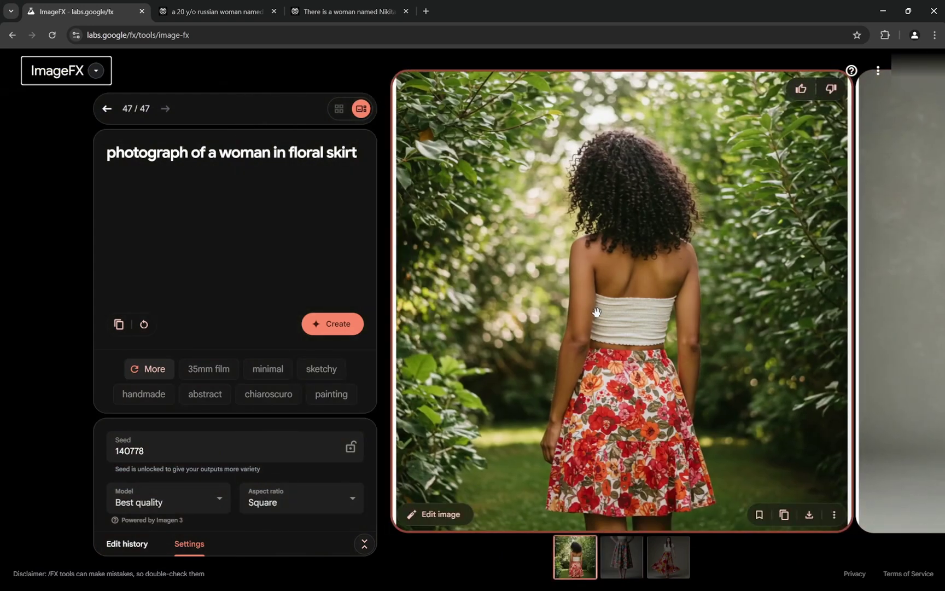
drag(198, 156, 328, 155)
click(327, 155)
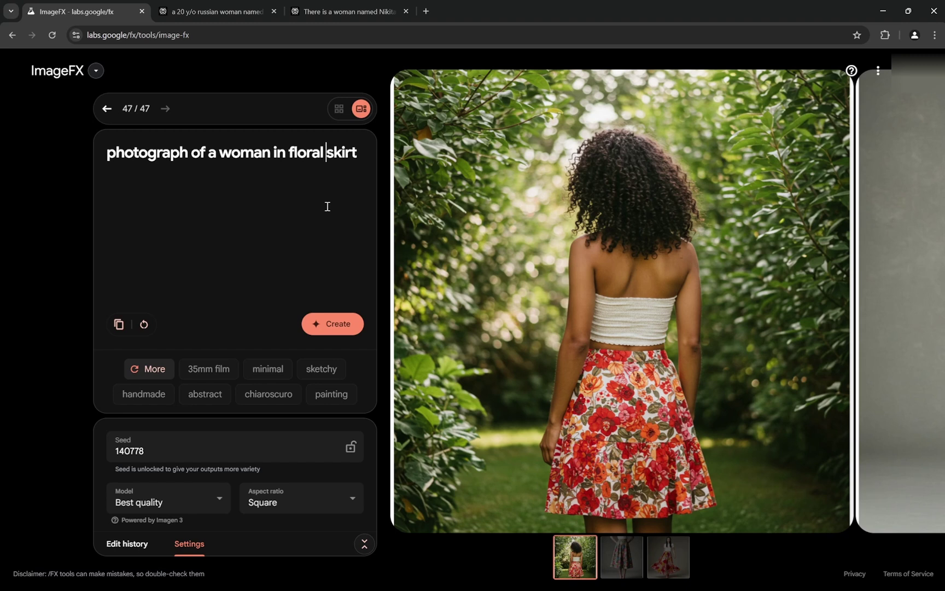
key(Right)
key(Right)
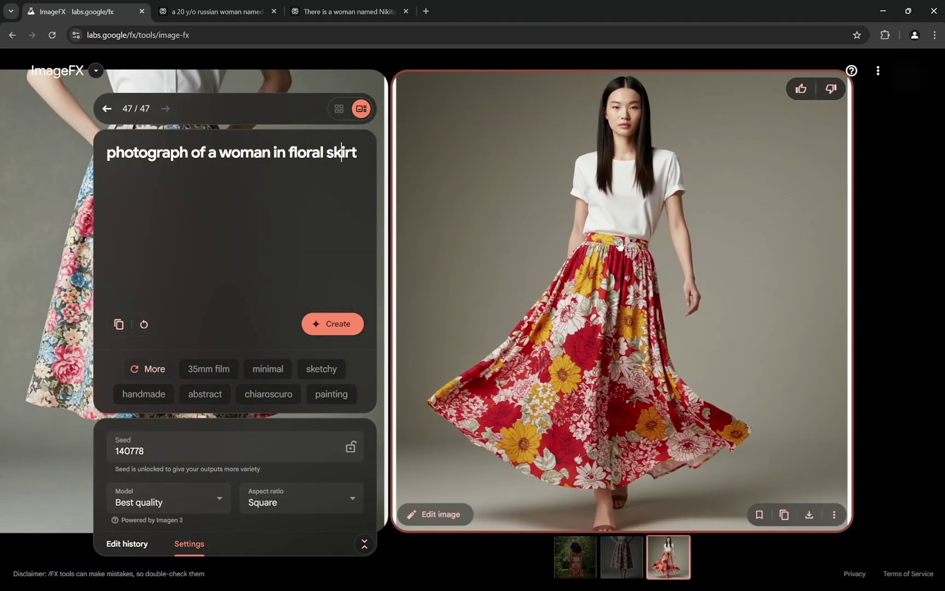
key(Left)
key(Left)
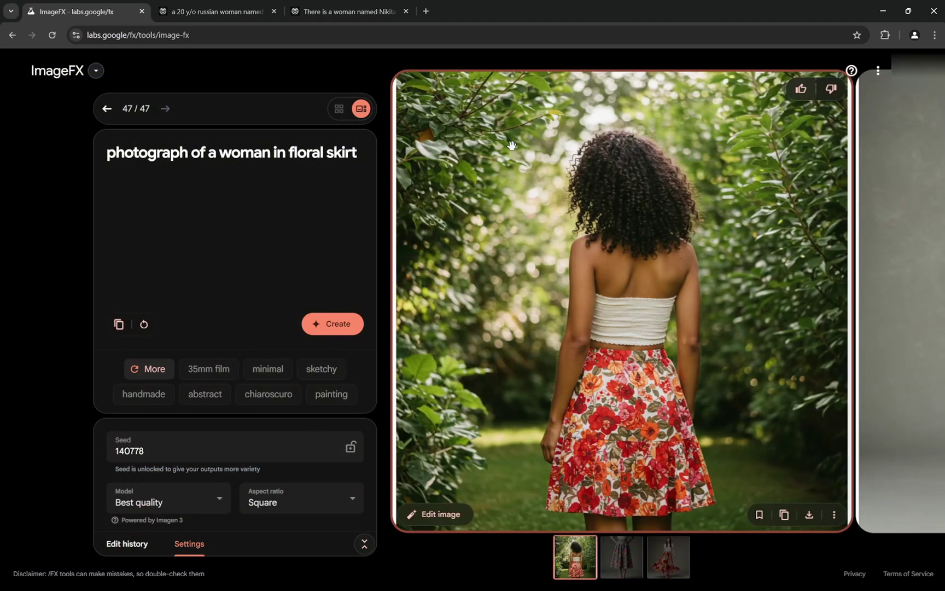
key(Right)
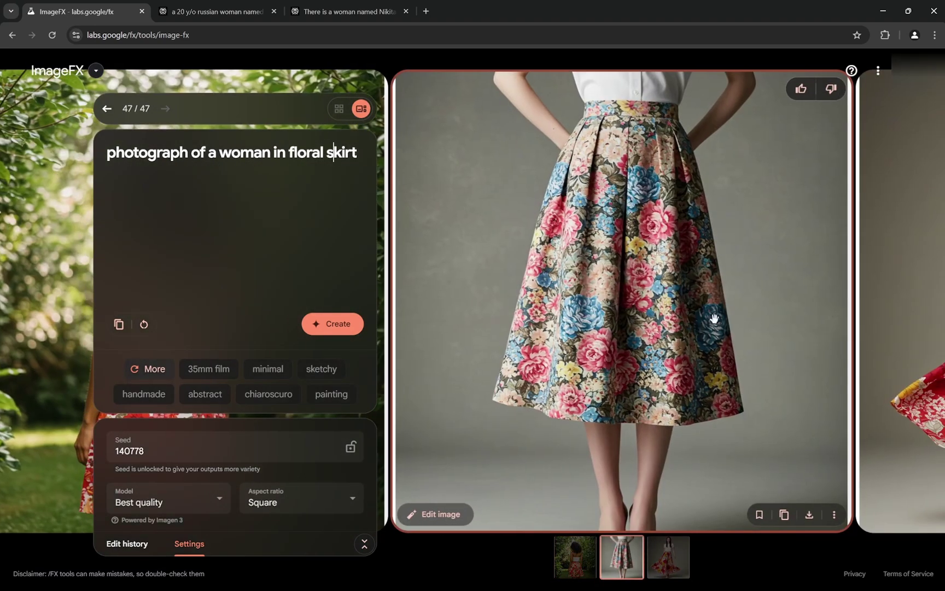
key(Right)
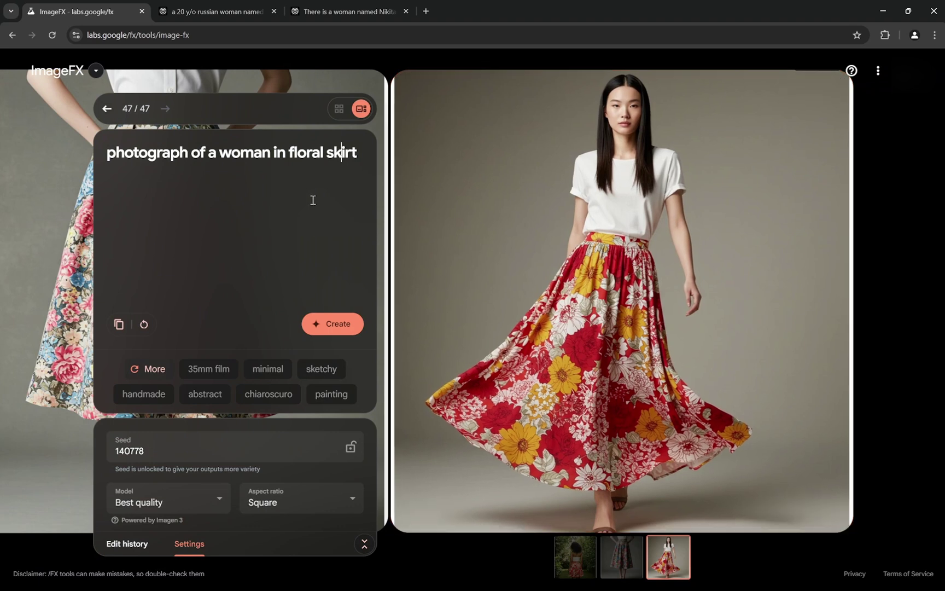
- Replace the floral skirt prompt with the file-name text "IMG_786.png."
triple_click(319, 150)
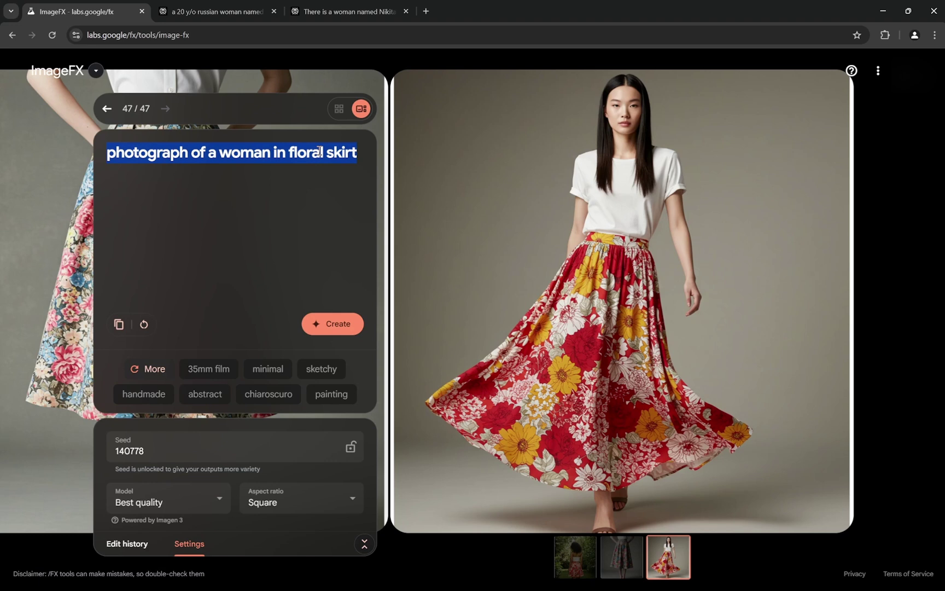
key(BackSpace)
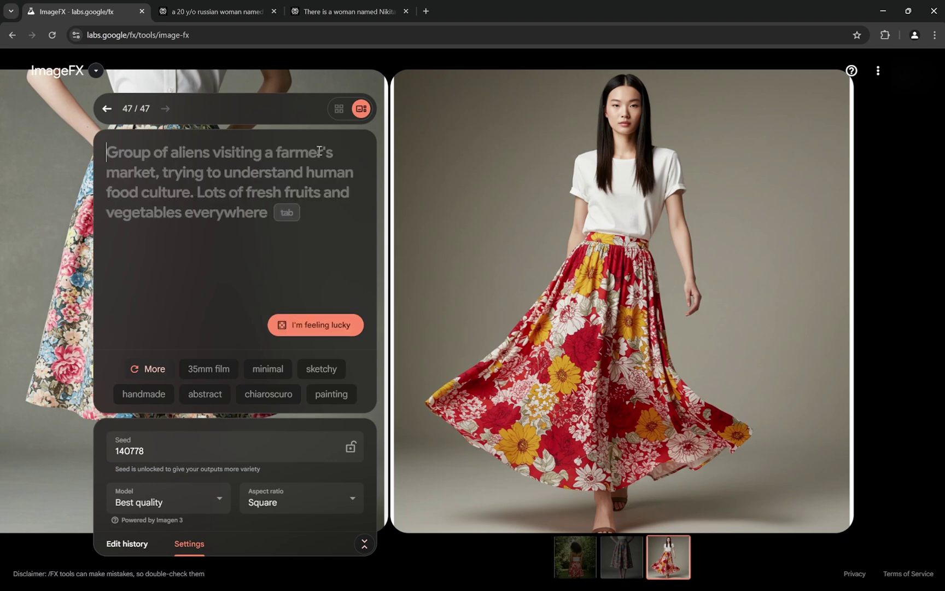
text(IMHG)
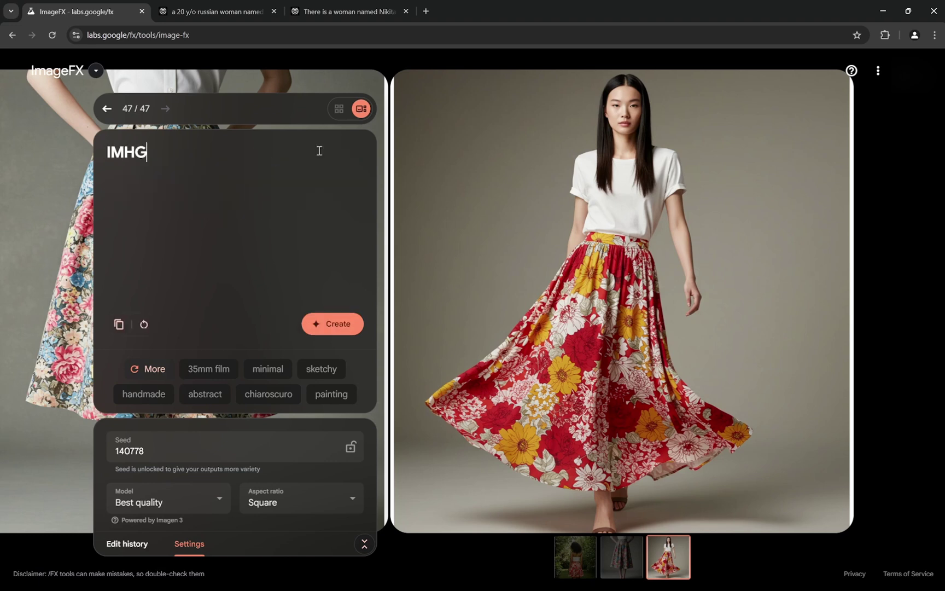
key(BackSpace)
key(BackSpace)
text(G_786576)
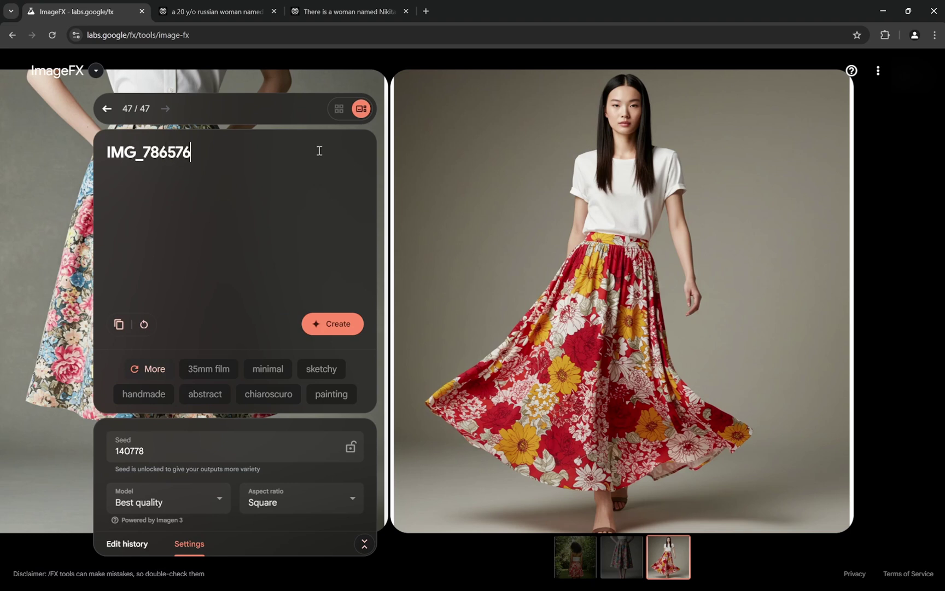
key(BackSpace)
key(BackSpace)
key(BackSpace)
text(.CR)
key(BackSpace)
key(BackSpace)
text(png.)
- Switch to the Perplexity thread with the character descriptions and review its outfit variations
click(216, 11)
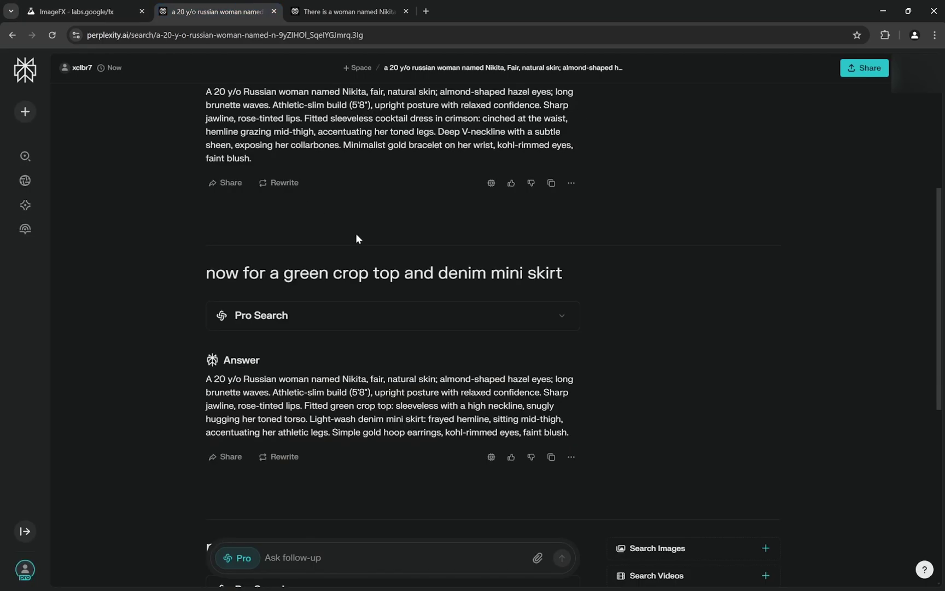
scroll(355, 233, down, 2)
scroll(356, 234, up, 3)
scroll(358, 239, up, 1)
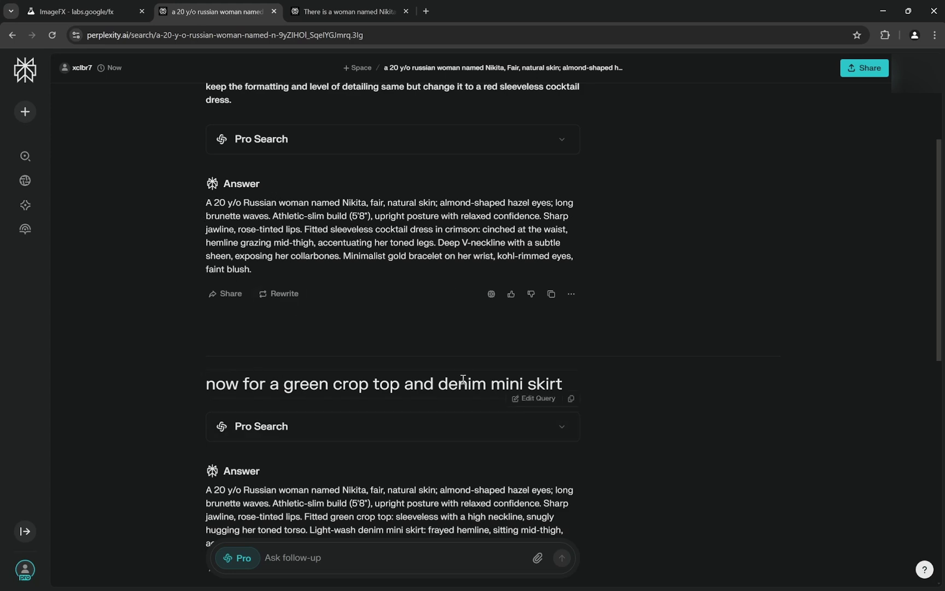
scroll(464, 380, down, 1)
scroll(464, 383, up, 1)
- Examine the posture, facial, hemline, neckline and bracelet details in the crimson cocktail dress description
drag(388, 216, 448, 216)
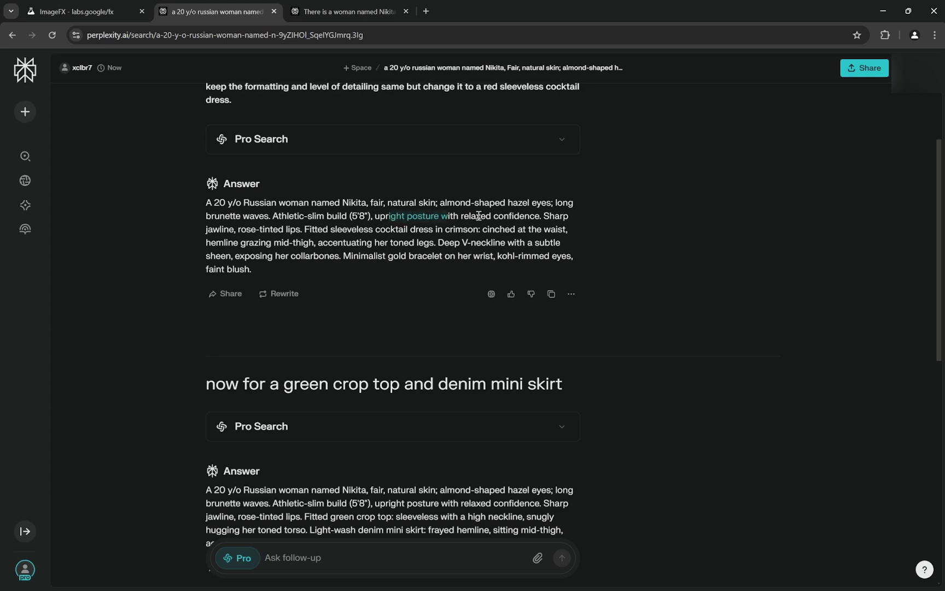
click(478, 216)
drag(545, 216, 479, 231)
drag(211, 242, 318, 247)
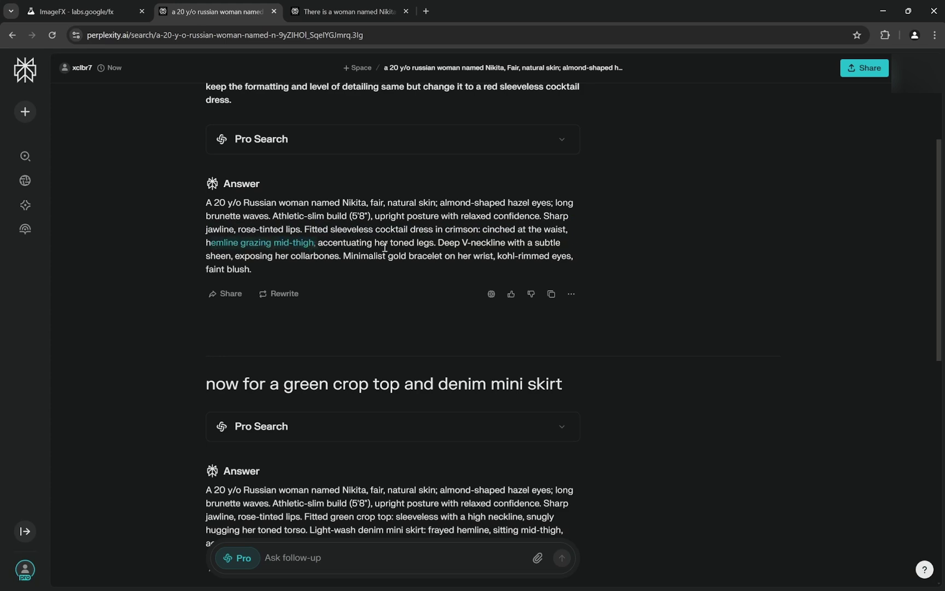
drag(436, 242, 559, 246)
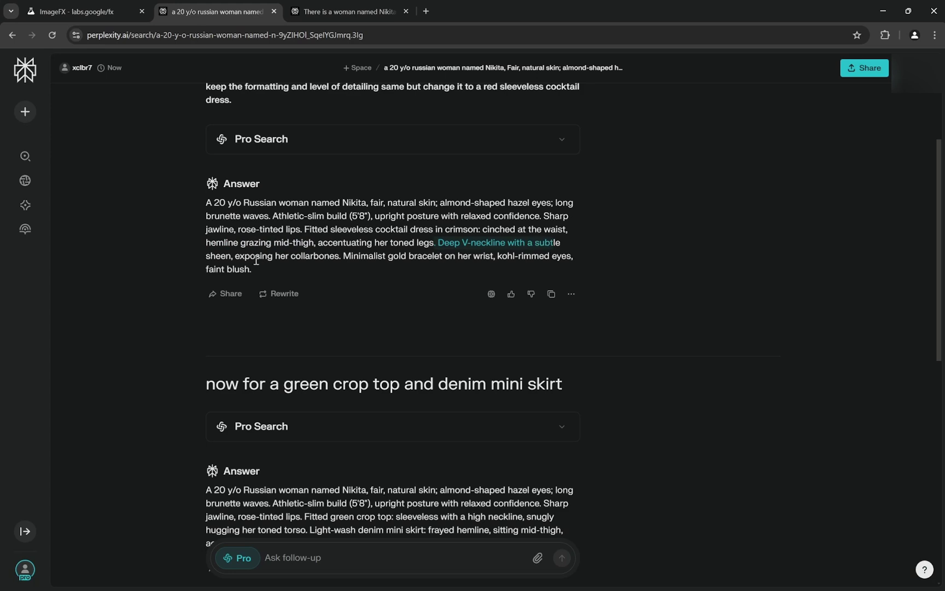
click(274, 260)
drag(290, 256, 397, 255)
click(397, 256)
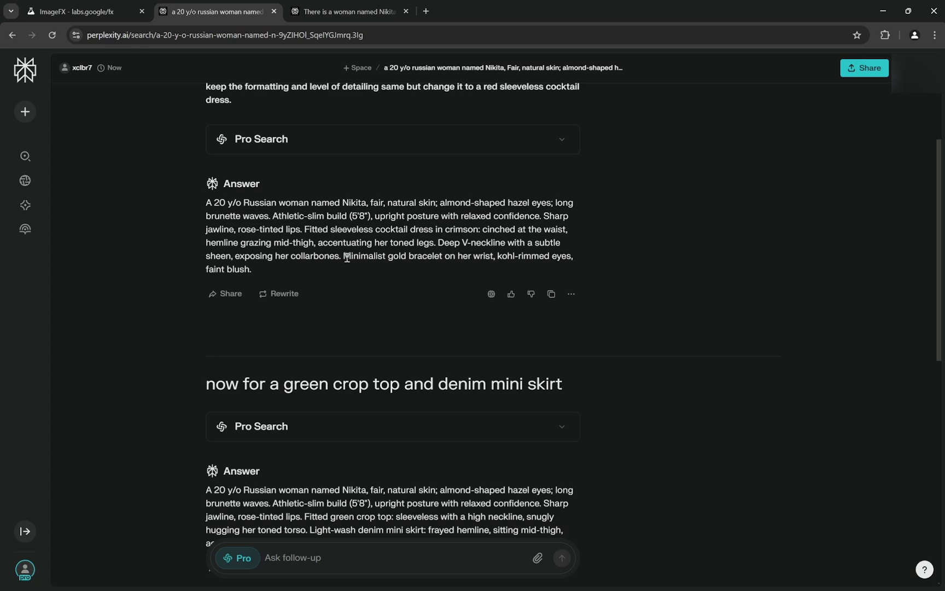
drag(344, 256, 494, 261)
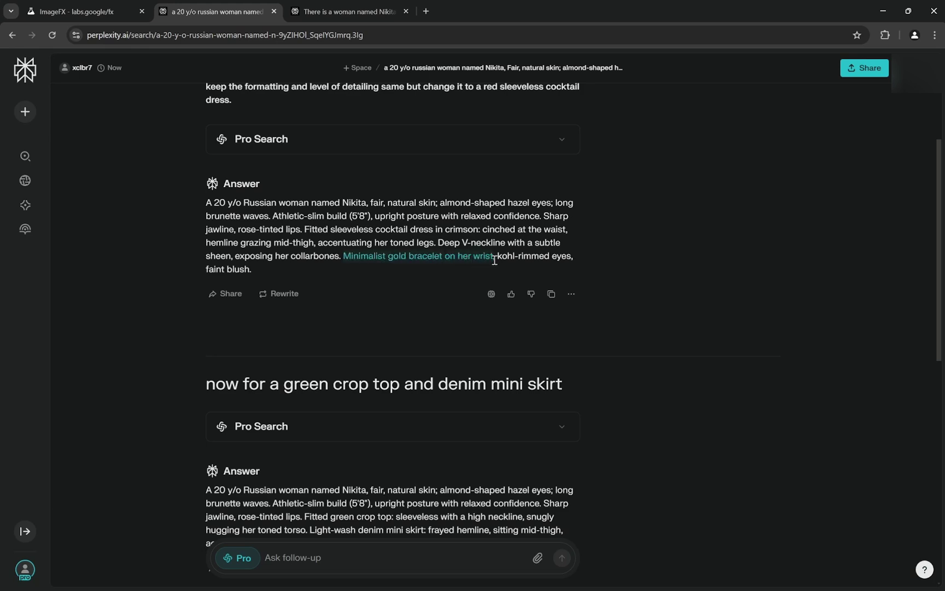
click(276, 267)
- Copy the whole crimson cocktail dress description and append it to the "IMG_786.png." prompt in ImageFX
drag(256, 269, 188, 200)
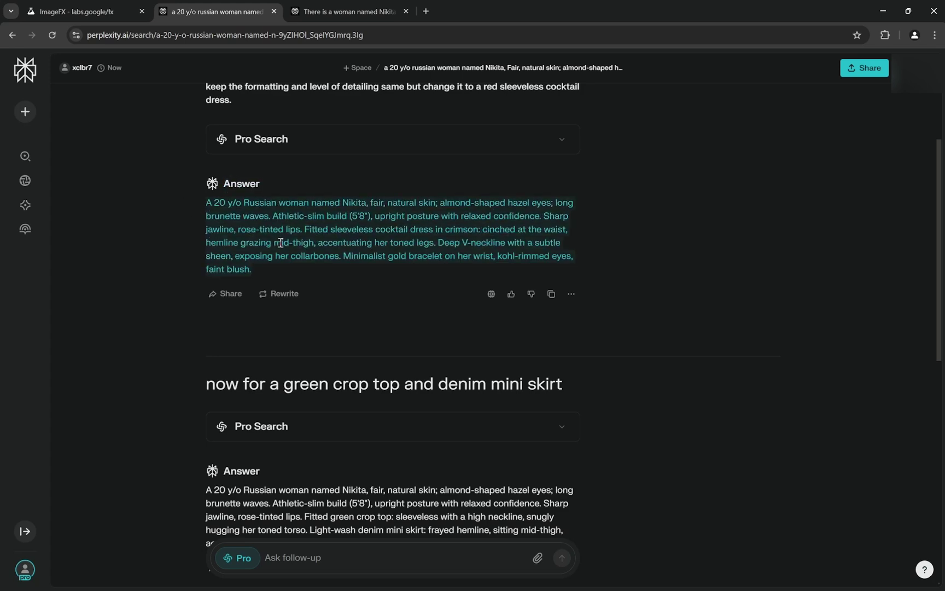
key(ctrl+c)
click(77, 11)
key(ctrl+v)
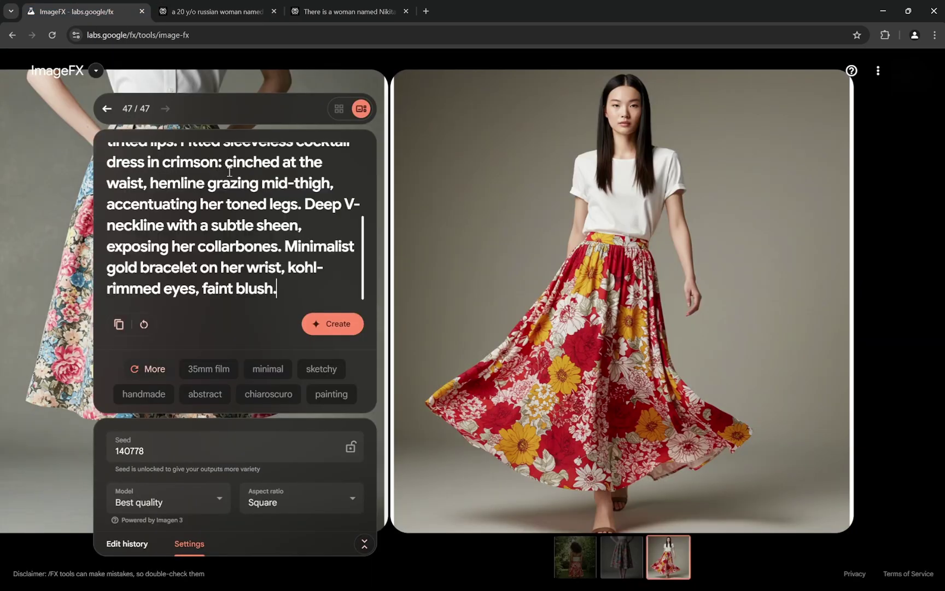
scroll(230, 171, up, 5)
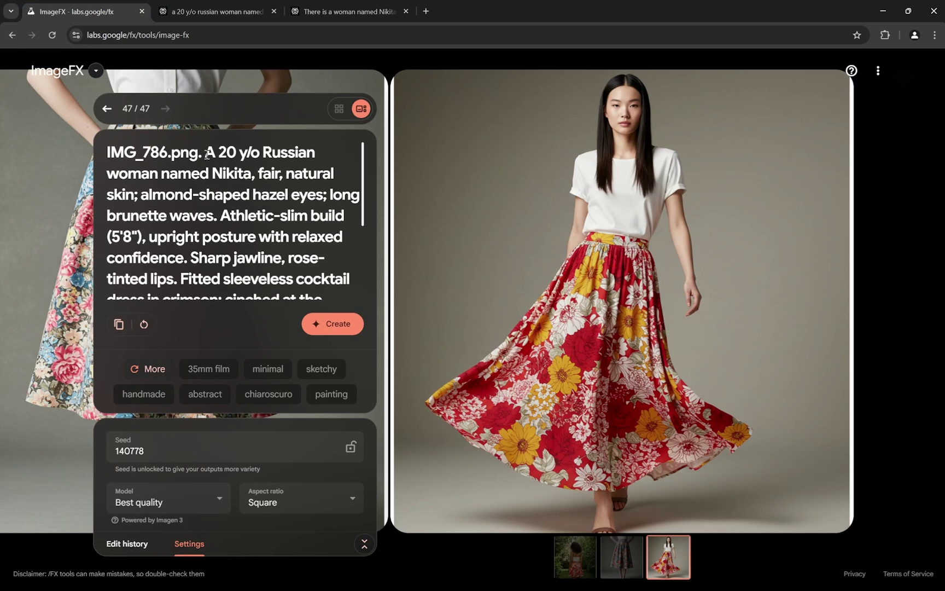
scroll(272, 178, down, 5)
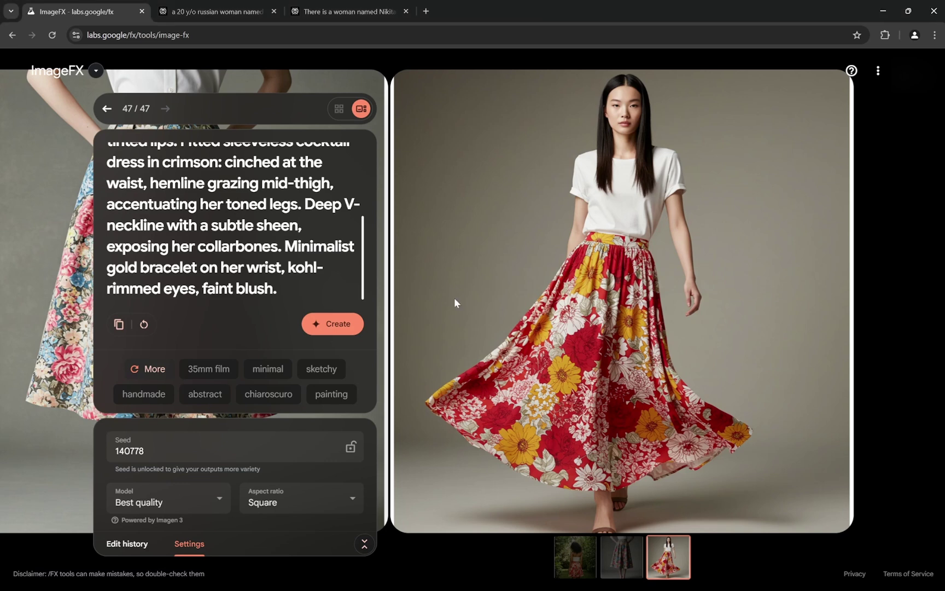
- Append "subtle blemishes ands pores, natural no makeup look, skin imperfections. red-hot lipstick. open mouth. high contrast, realistic, natural light, highly detailed." to the prompt
key(ctrl+v)
scroll(308, 286, up, 1)
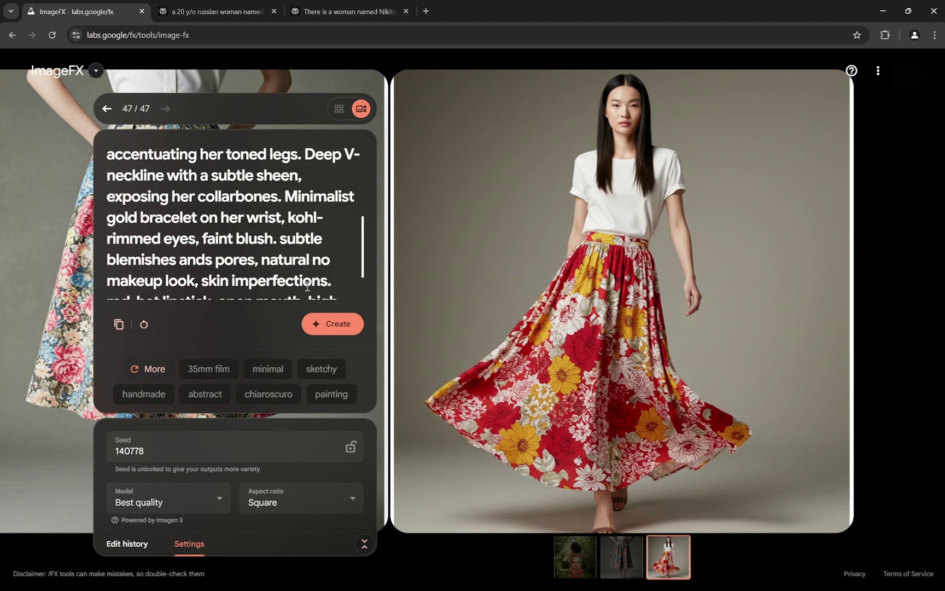
scroll(317, 273, down, 1)
scroll(330, 251, up, 1)
scroll(331, 252, up, 1)
drag(280, 239, 203, 239)
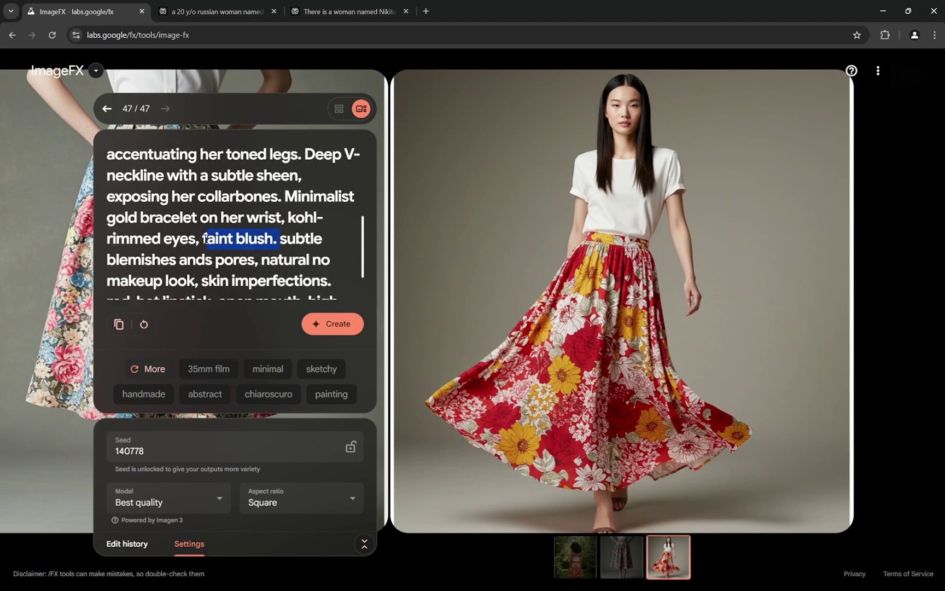
click(265, 238)
scroll(288, 243, down, 1)
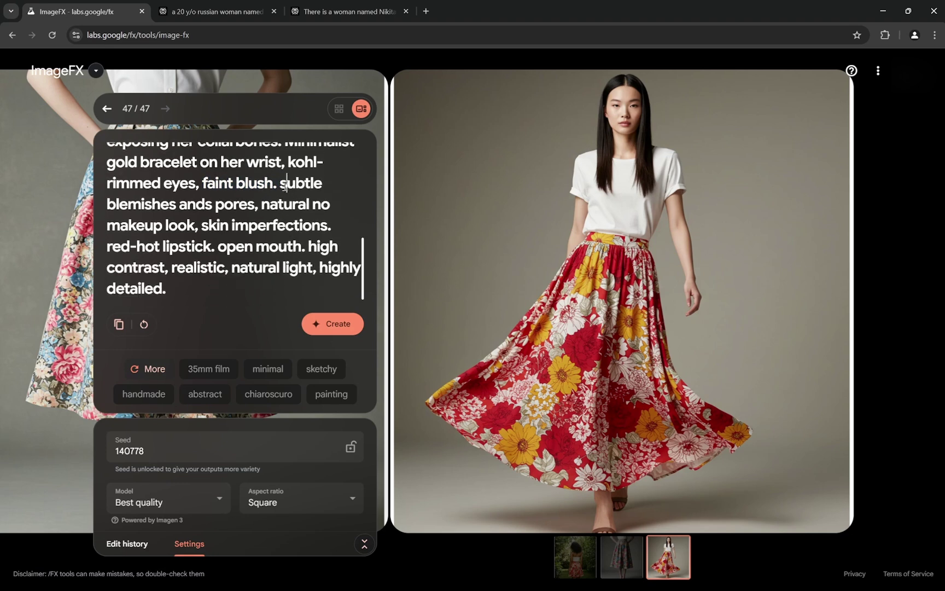
- Correct "ands" to "and" in the prompt's phrase about subtle blemishes and pores
drag(281, 182, 181, 210)
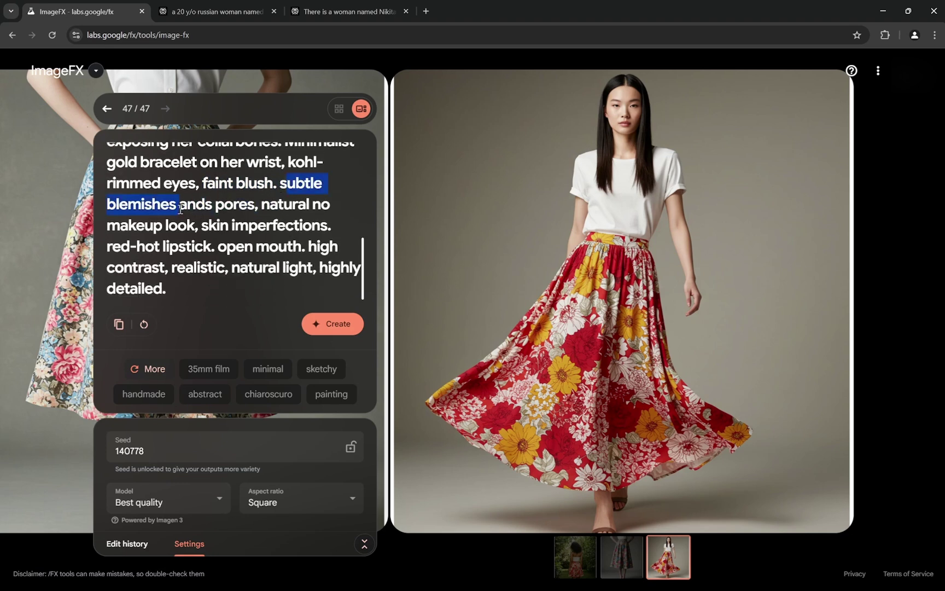
click(211, 205)
key(BackSpace)
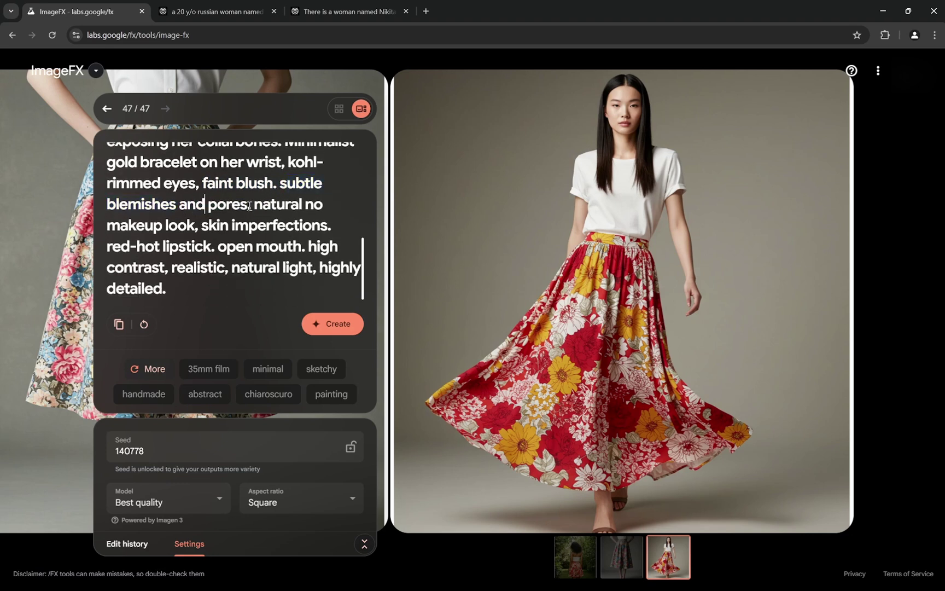
- Examine the prompt's no-makeup look, skin imperfections, open mouth and closing realism modifiers phrase by phrase
drag(254, 206, 300, 205)
click(312, 204)
drag(300, 226, 327, 225)
click(334, 224)
drag(200, 228, 350, 295)
click(346, 225)
drag(218, 247, 306, 248)
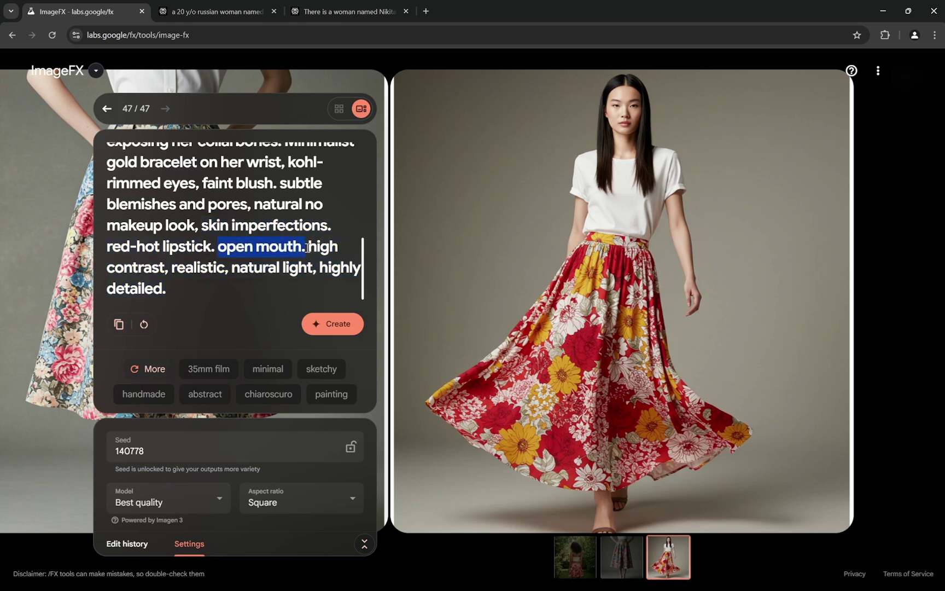
click(327, 226)
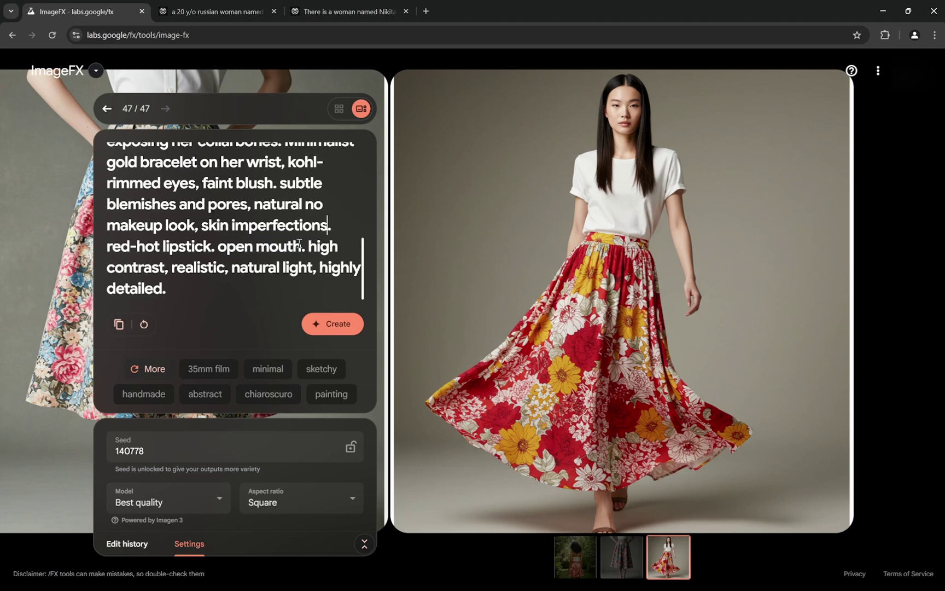
drag(309, 247, 308, 285)
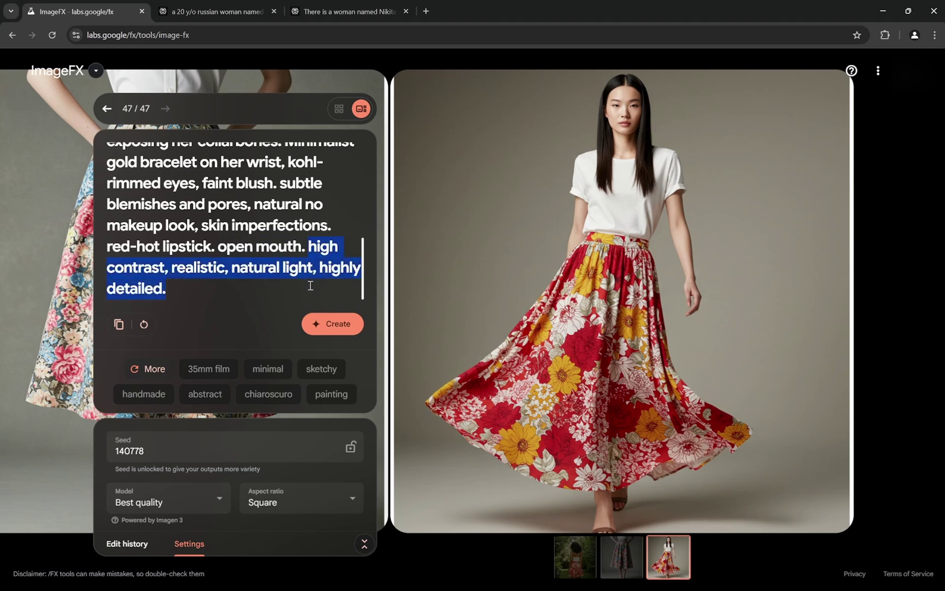
click(308, 247)
drag(308, 246, 316, 289)
click(260, 288)
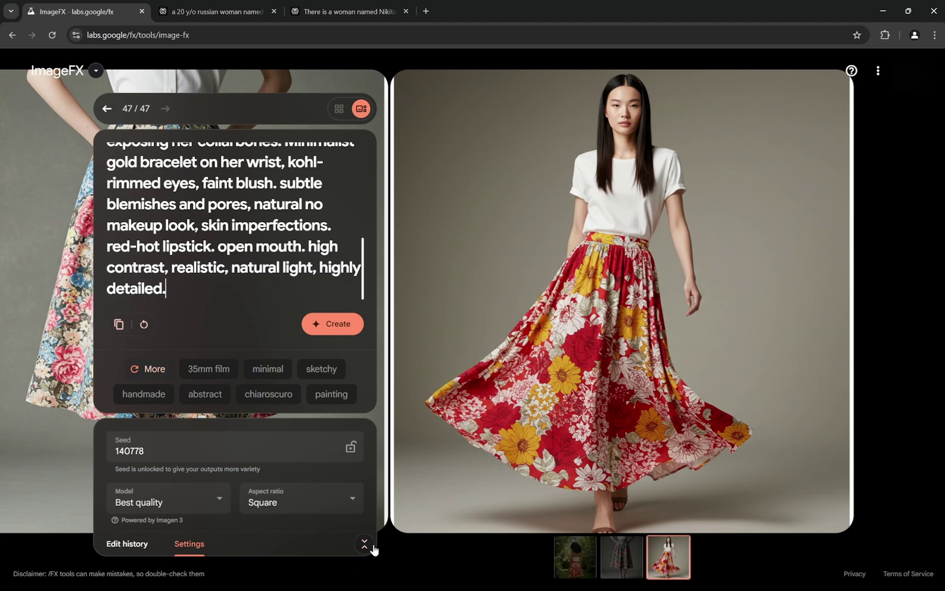
- Review the Perplexity query requesting 10 cinematic two-line photo scenes without outfits, checking it against the character description thread
click(350, 11)
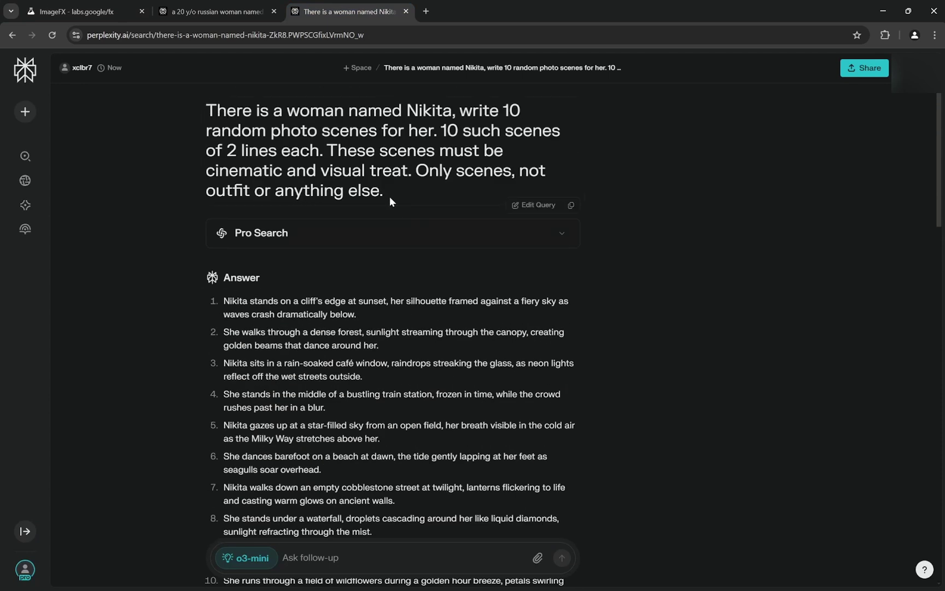
drag(389, 196, 207, 111)
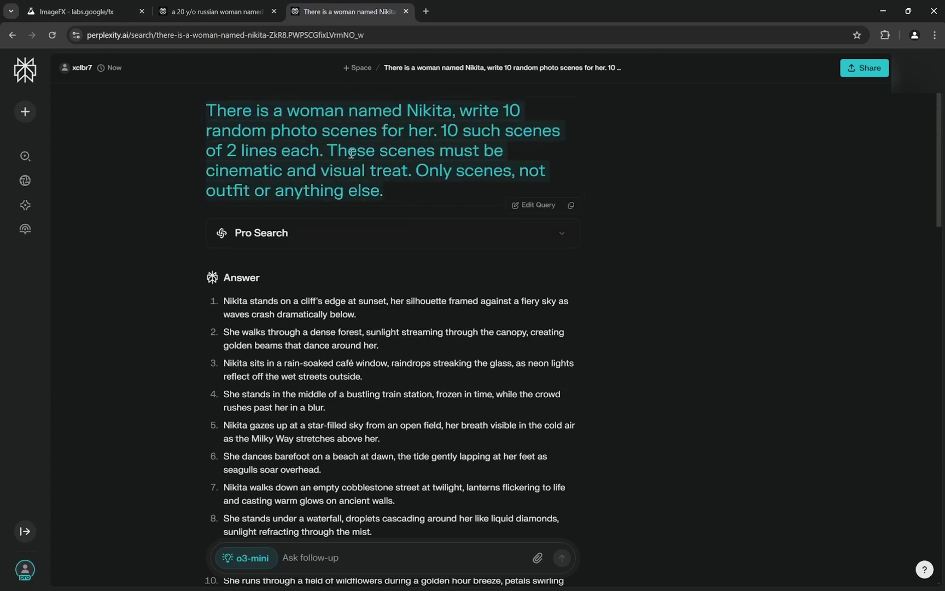
click(405, 196)
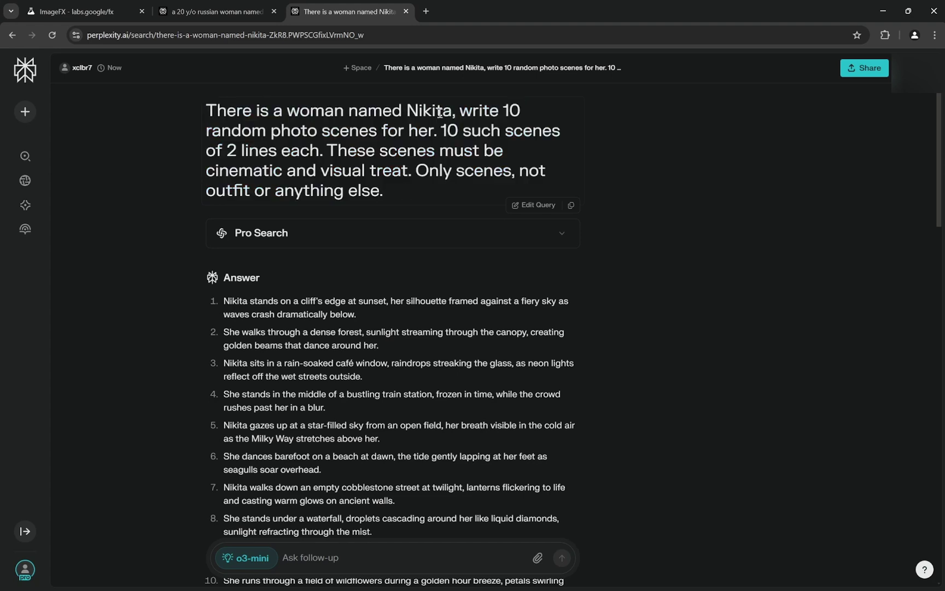
click(247, 5)
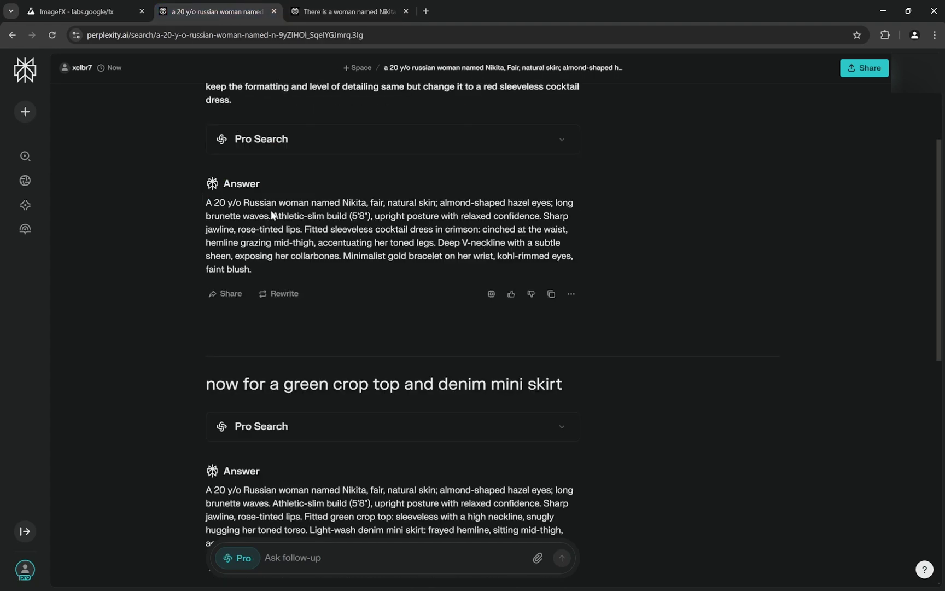
click(341, 12)
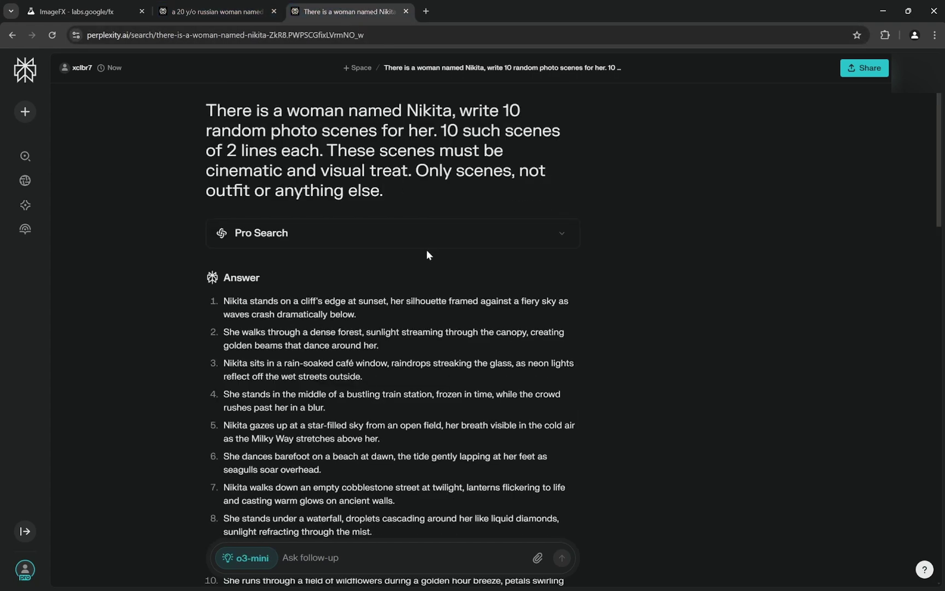
- Return to ImageFX and add a space after "highly detailed." at the end of the prompt
click(99, 5)
key(ctrl+a)
key(ctrl+v)
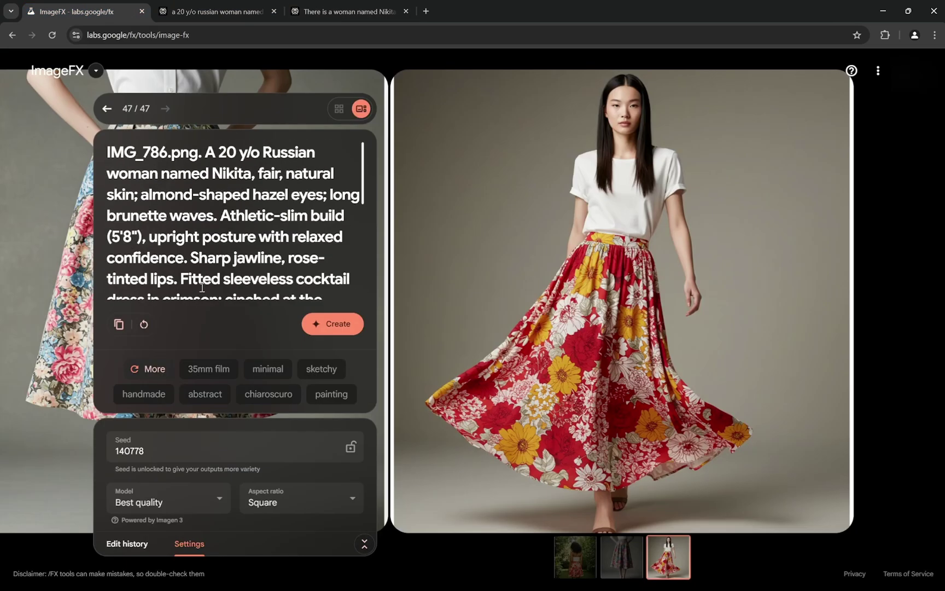
scroll(202, 287, down, 5)
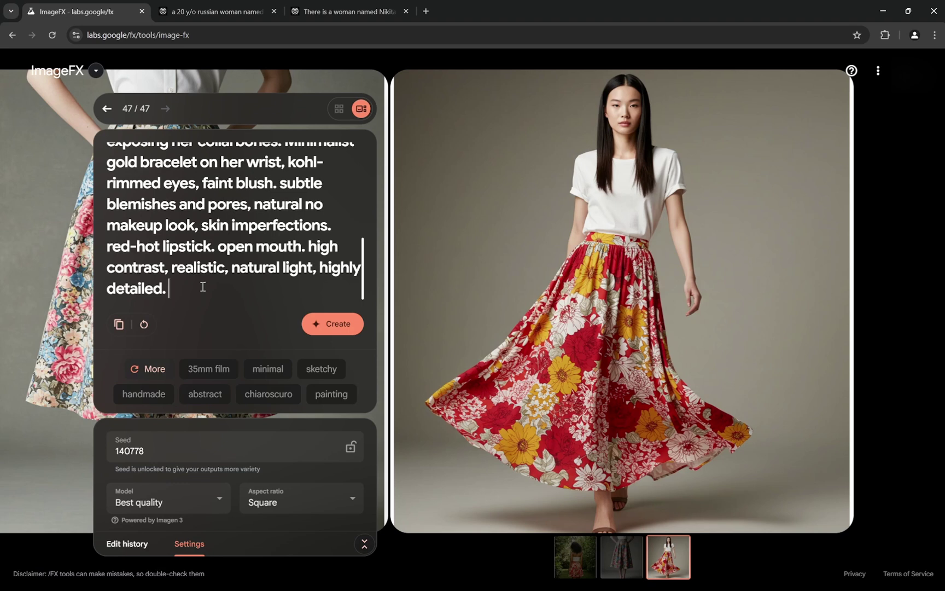
- Review the complete ImageFX prompt from the file-name prefix to the closing modifiers, along with the scene thread and the seed lock
click(342, 11)
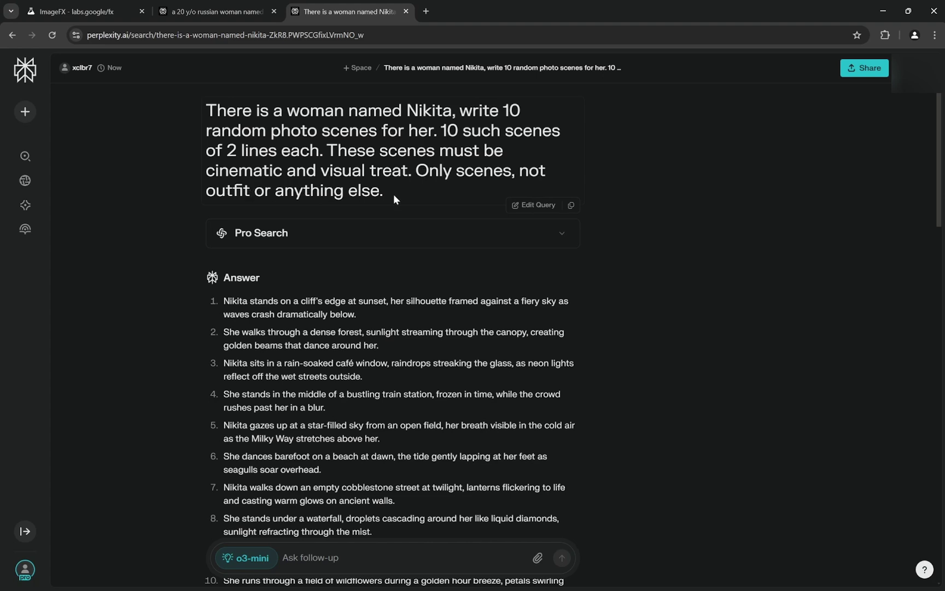
click(86, 11)
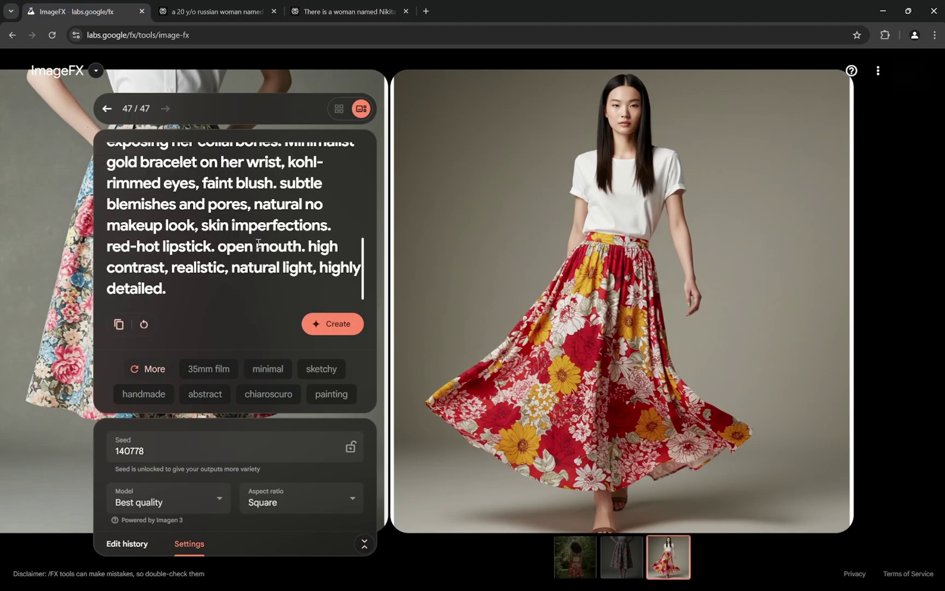
scroll(257, 244, up, 1)
scroll(257, 244, down, 1)
scroll(257, 244, up, 3)
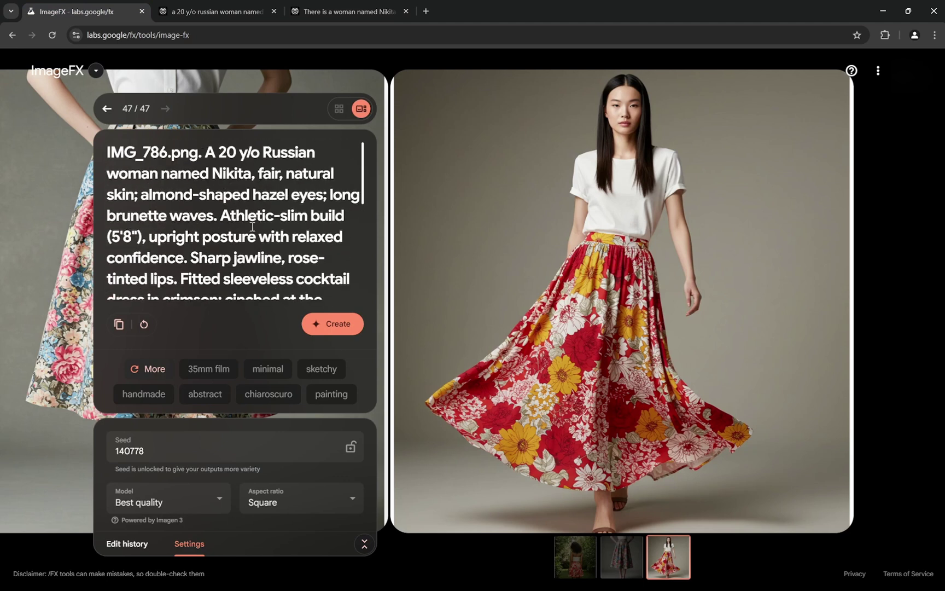
scroll(249, 203, down, 3)
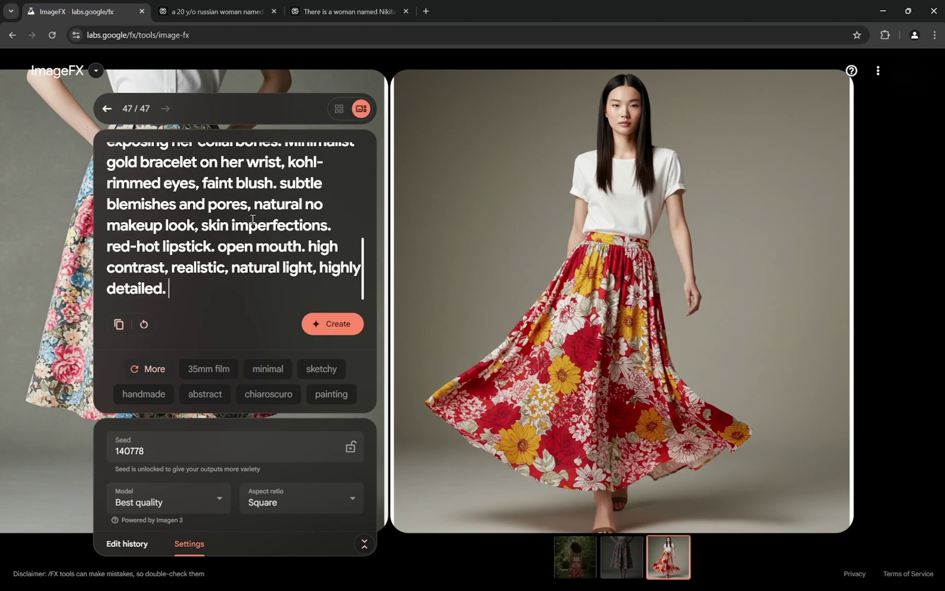
scroll(250, 218, up, 3)
scroll(266, 171, down, 2)
scroll(265, 172, down, 3)
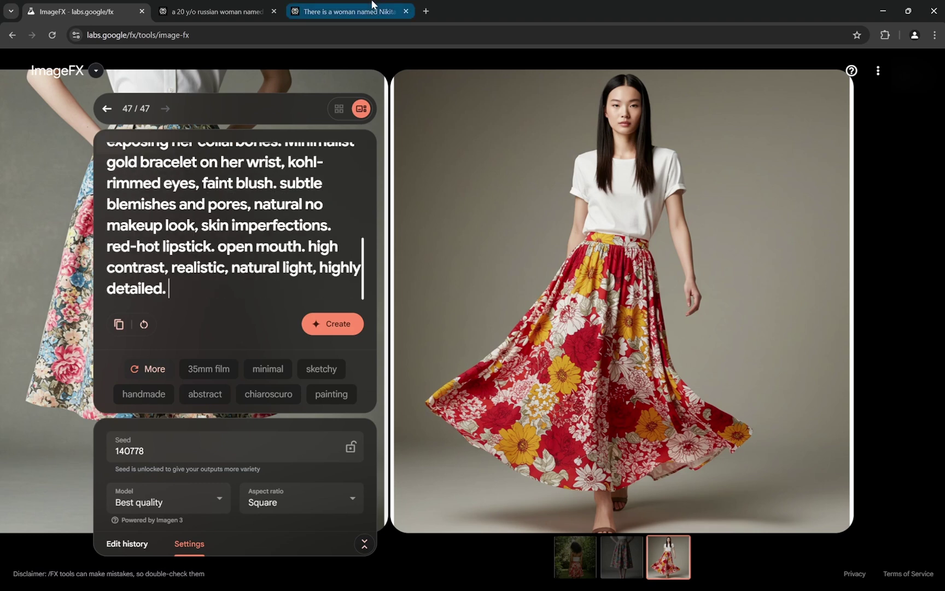
click(374, 9)
click(84, 10)
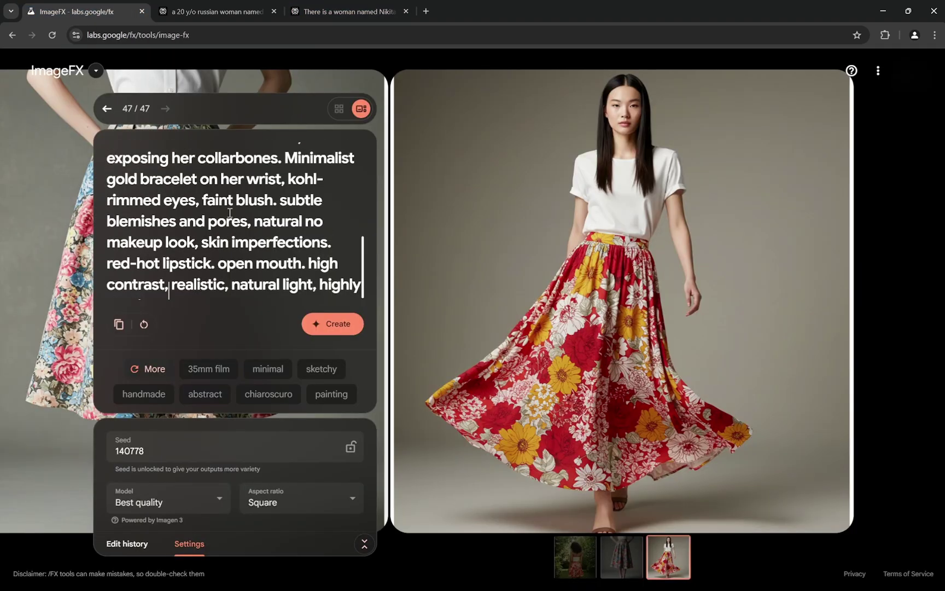
scroll(231, 180, up, 3)
scroll(231, 151, down, 1)
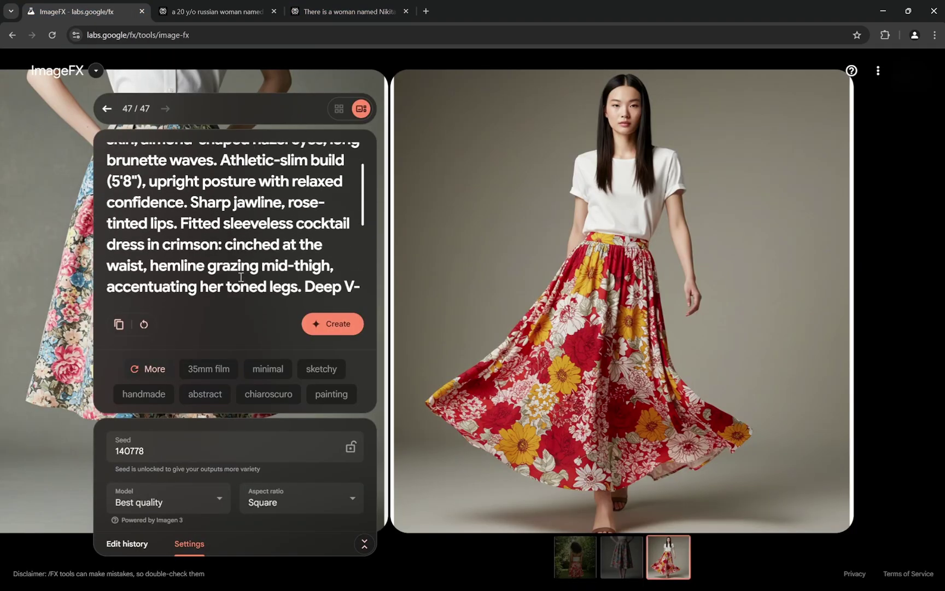
scroll(263, 261, down, 3)
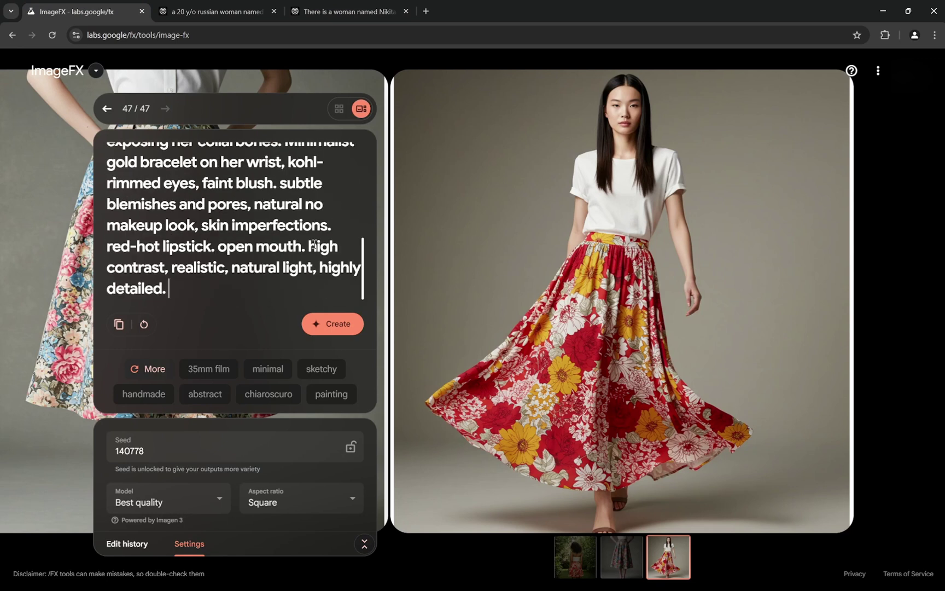
mouse_move(602, 169)
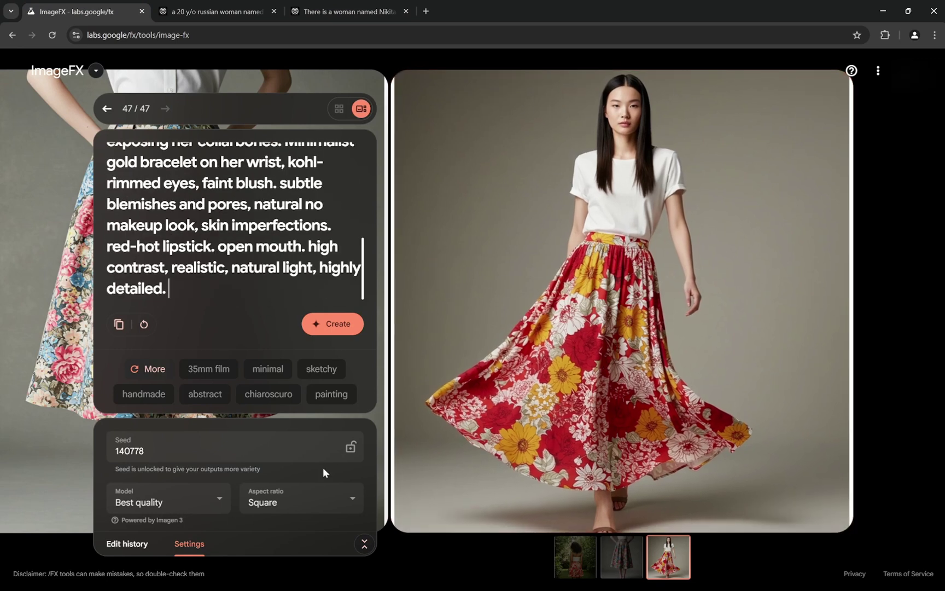
click(351, 448)
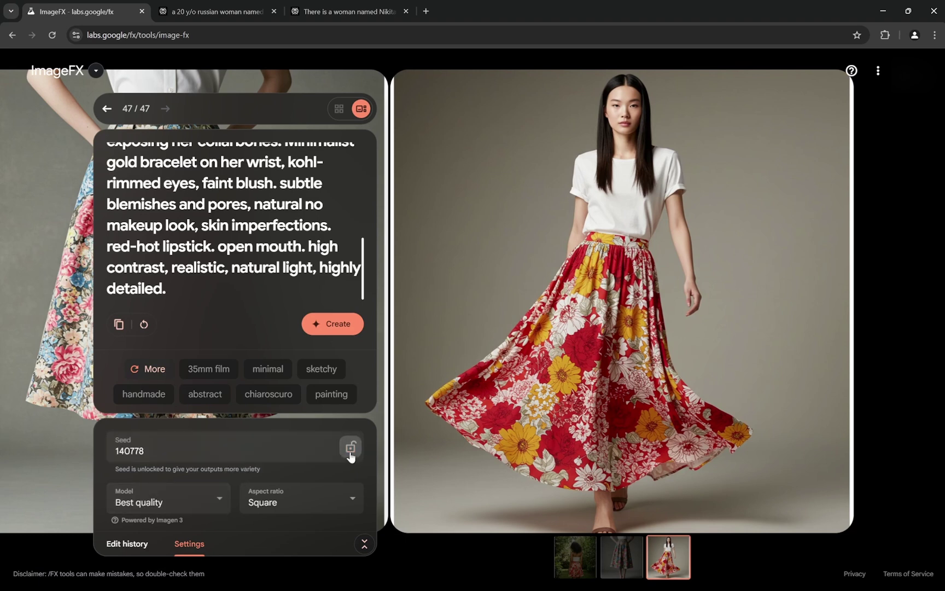
- Browse the Perplexity scene thread from the first 10 scenes through the indoor creative ones to the most beautiful outdoor scenes
click(344, 11)
scroll(354, 418, down, 5)
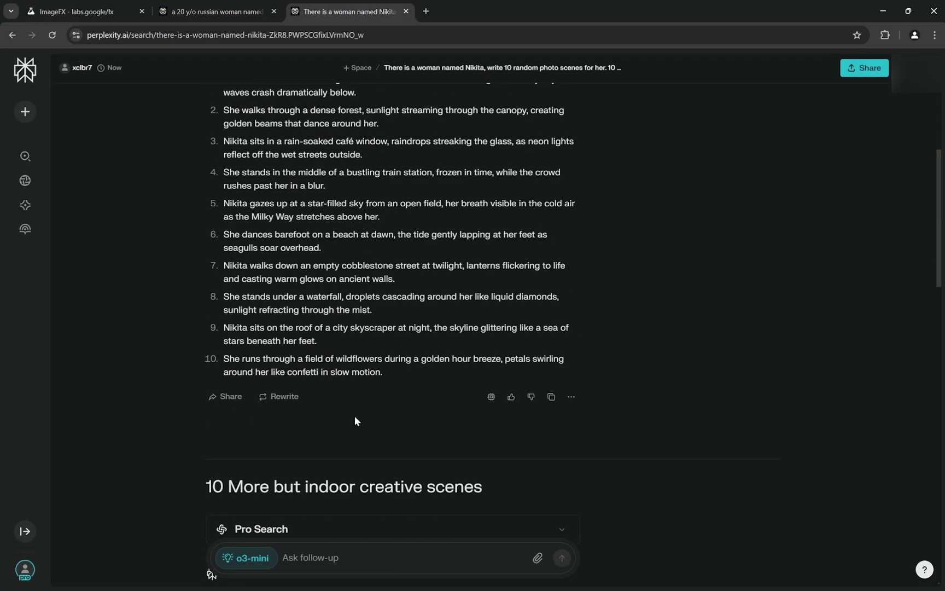
scroll(344, 357, up, 5)
click(78, 7)
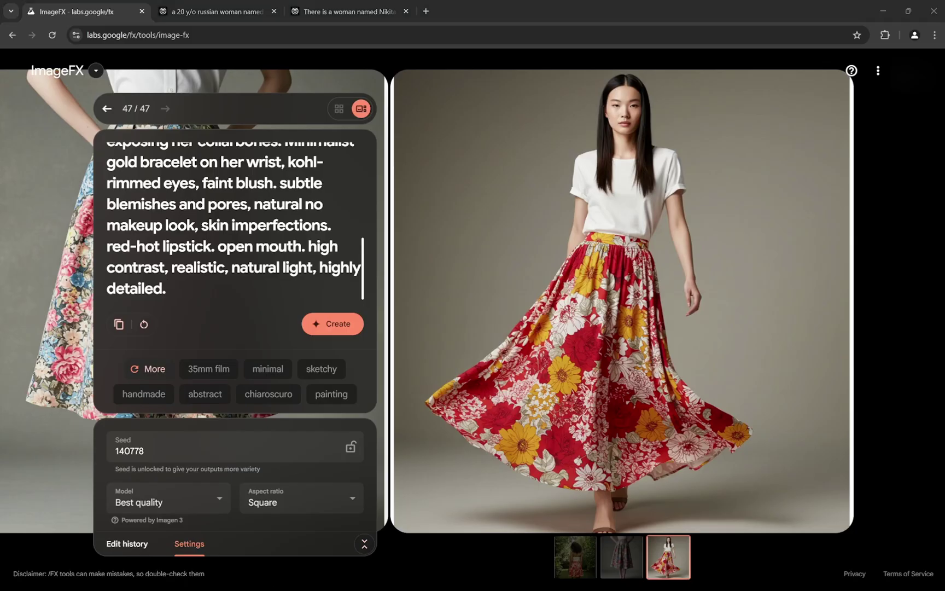
click(308, 7)
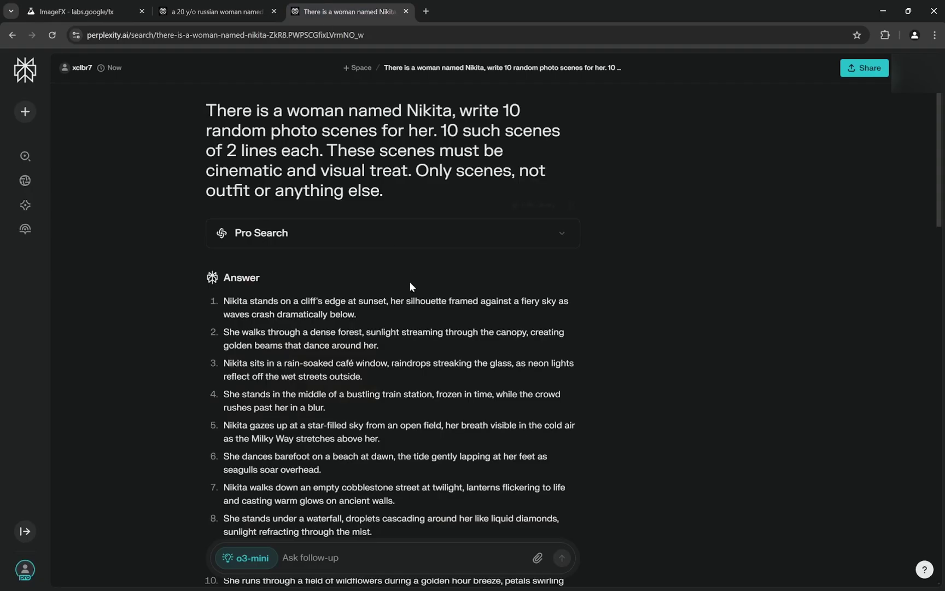
scroll(375, 292, down, 2)
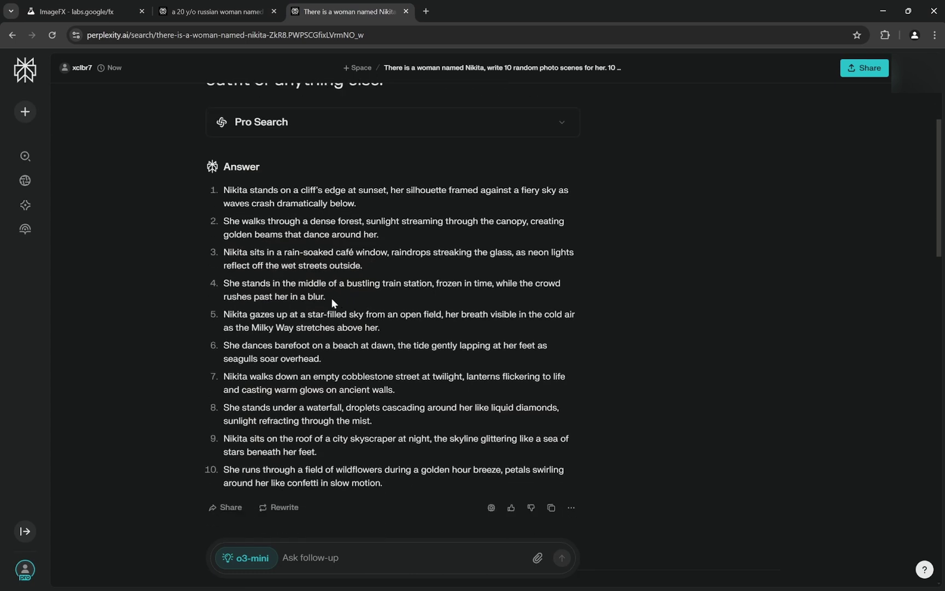
scroll(386, 266, down, 5)
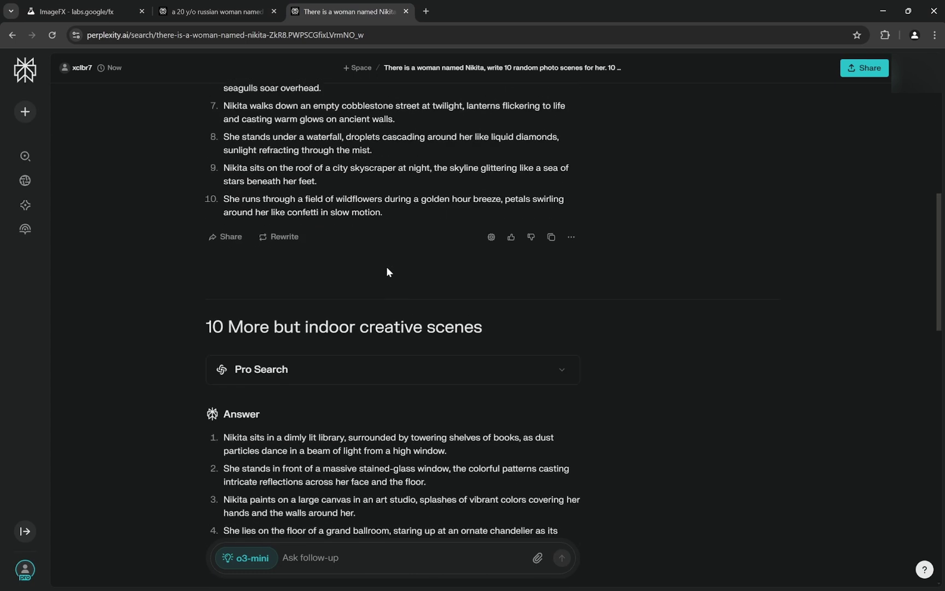
scroll(386, 266, down, 13)
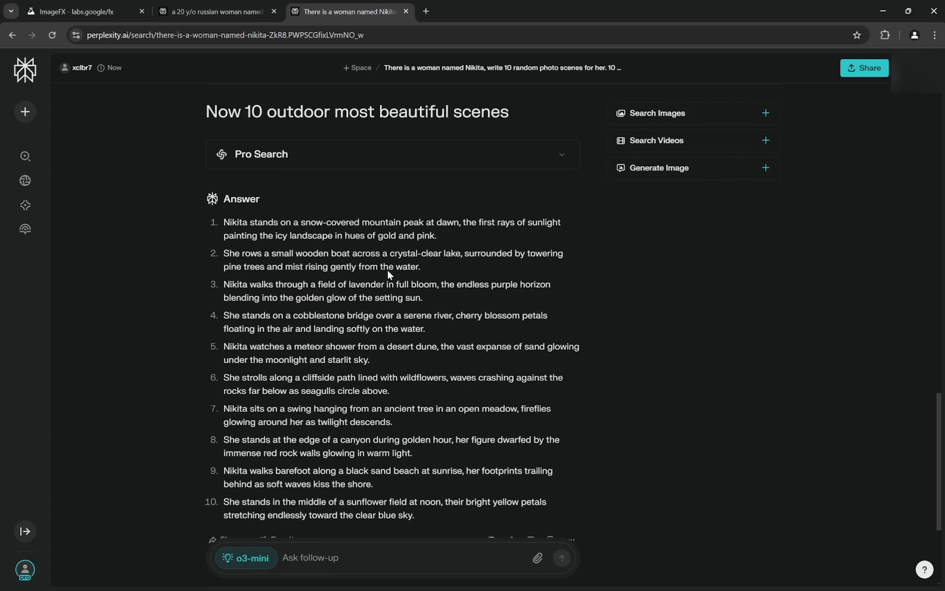
scroll(387, 270, down, 1)
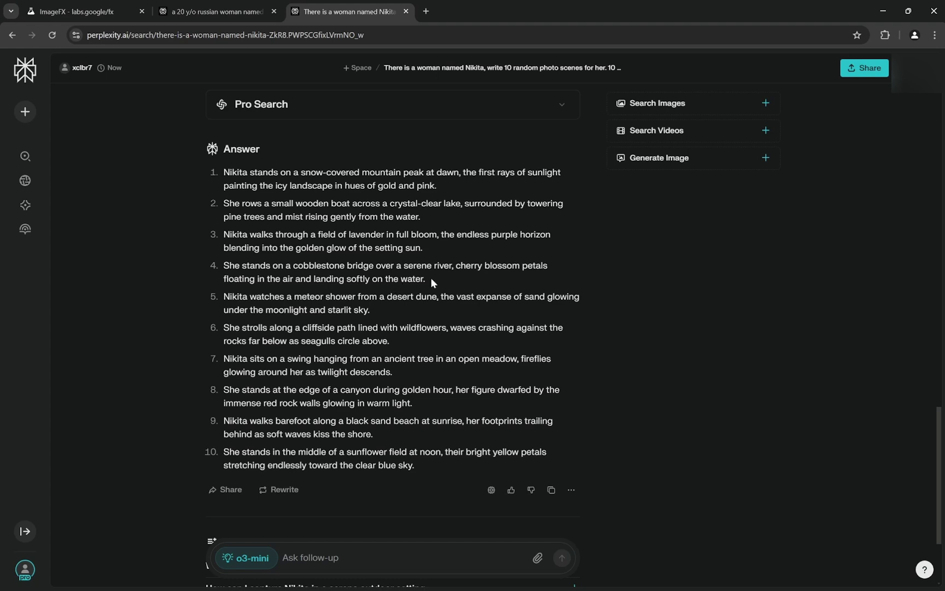
- Copy the lavender-field sunset scene from Perplexity and append it to the end of the ImageFX prompt
drag(430, 279, 227, 263)
click(290, 239)
drag(422, 249, 230, 240)
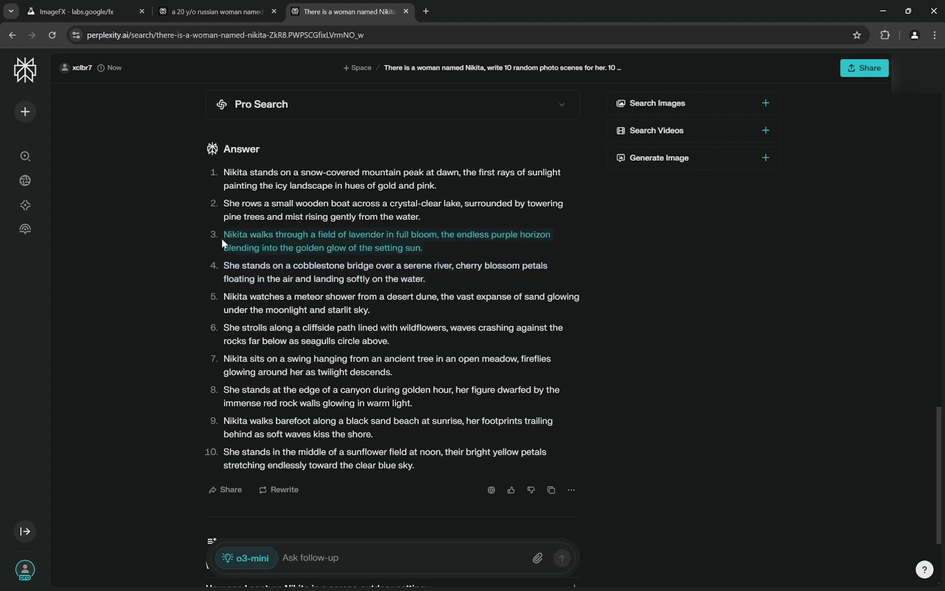
click(82, 11)
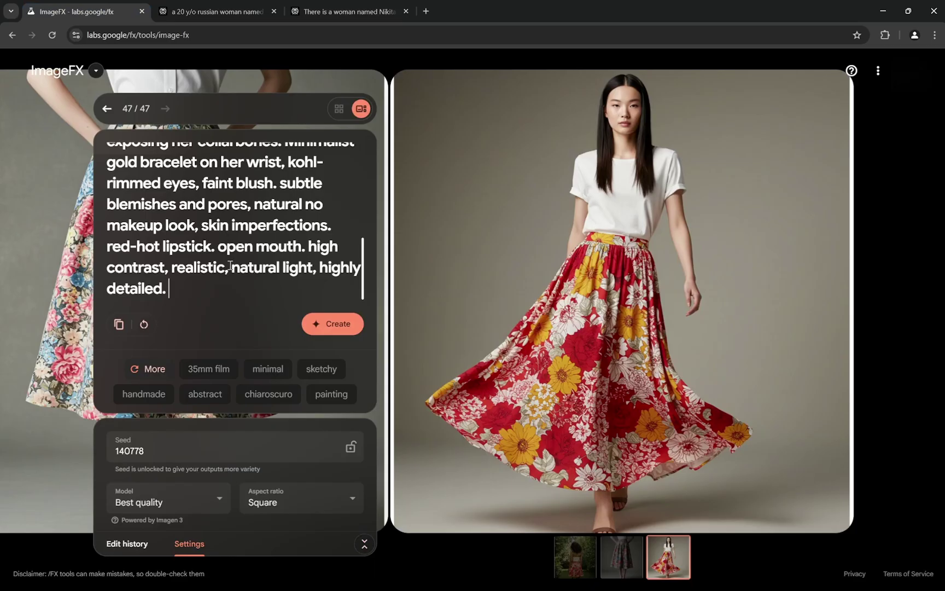
text(Nikita walks through a field of lavender in full bloom, the endless purple horizon blending into the golden glow of the setting sun.)
- Review the combined prompt from the crimson dress description through the realism and natural light modifiers to the lavender scene
scroll(224, 273, up, 2)
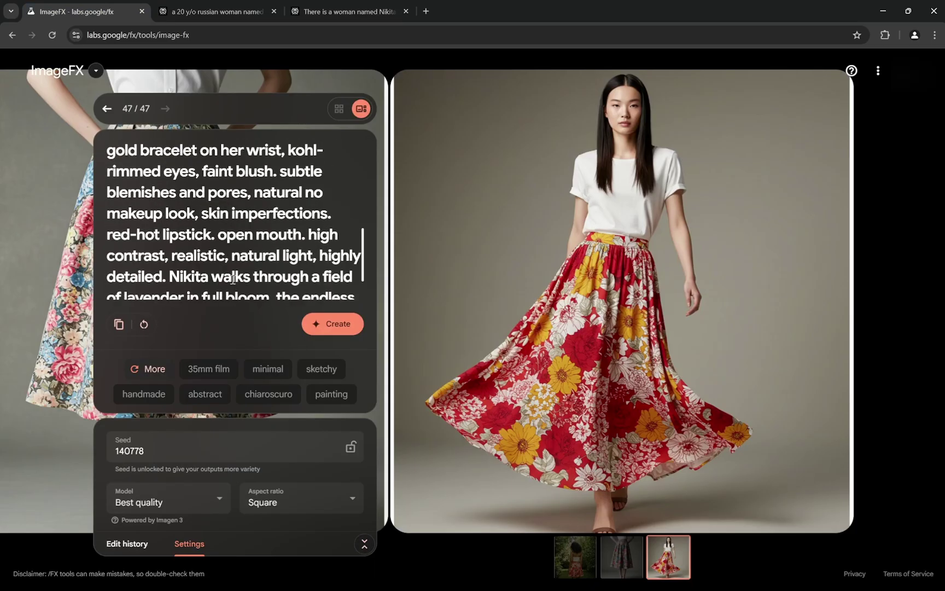
scroll(233, 245, down, 2)
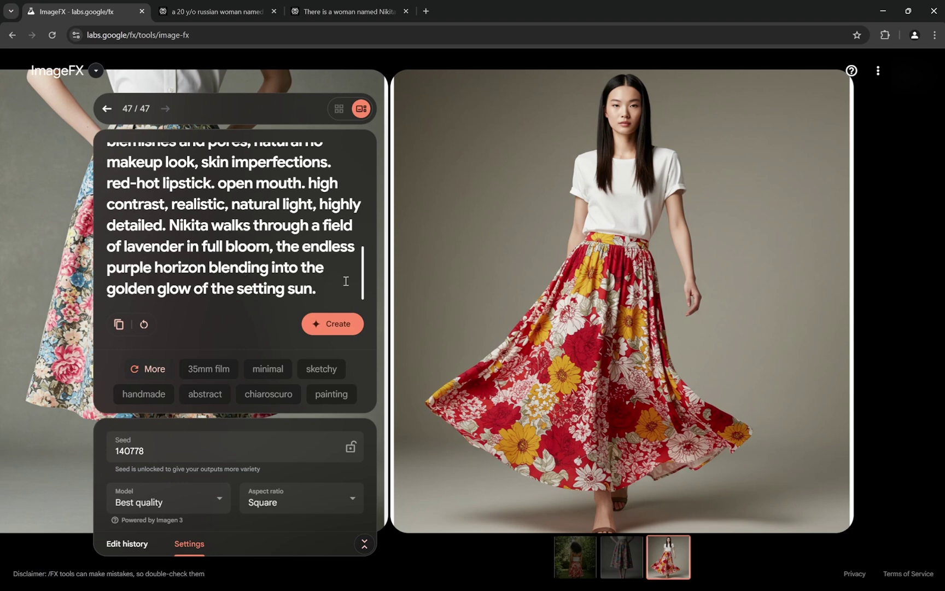
scroll(334, 275, up, 4)
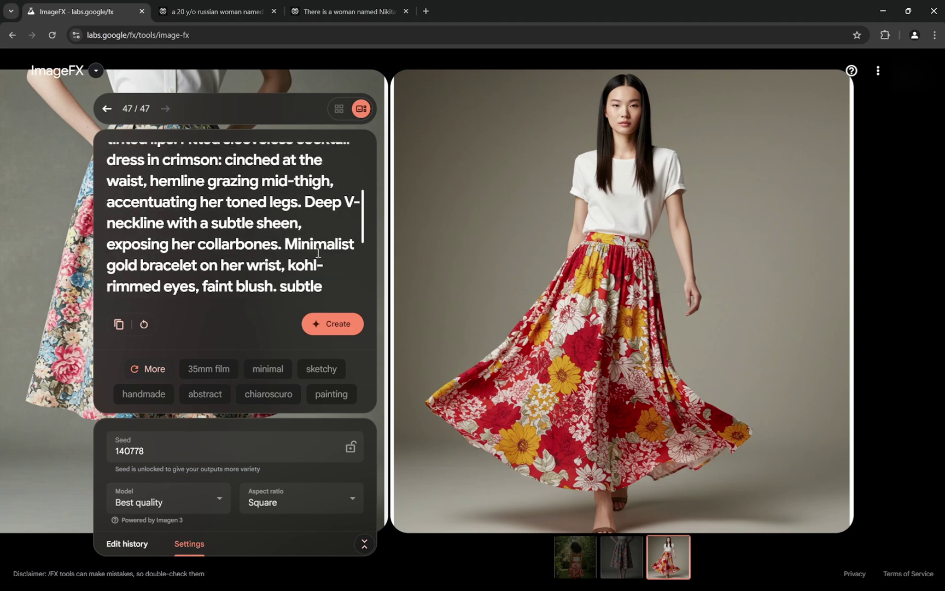
scroll(318, 246, down, 2)
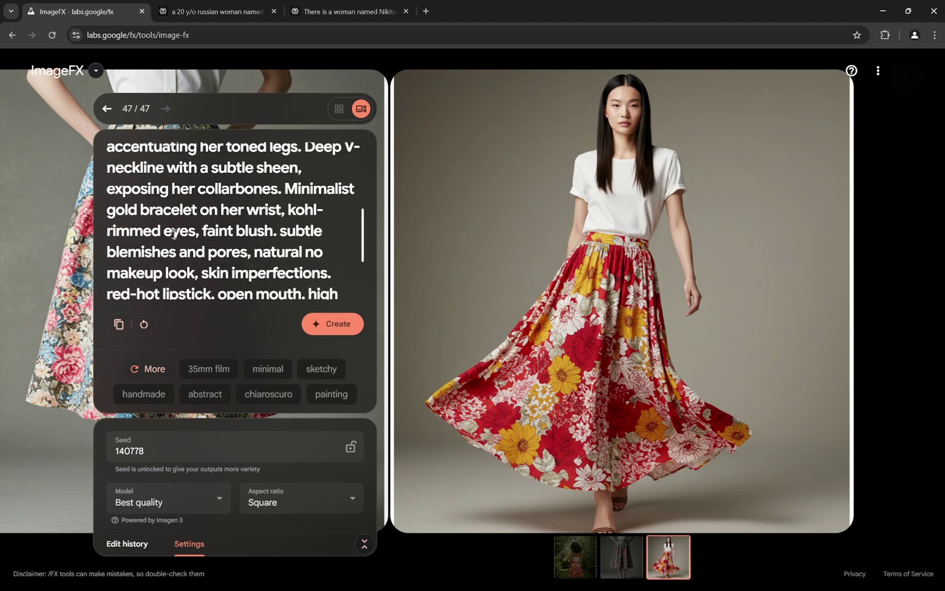
scroll(173, 233, down, 1)
scroll(277, 209, down, 1)
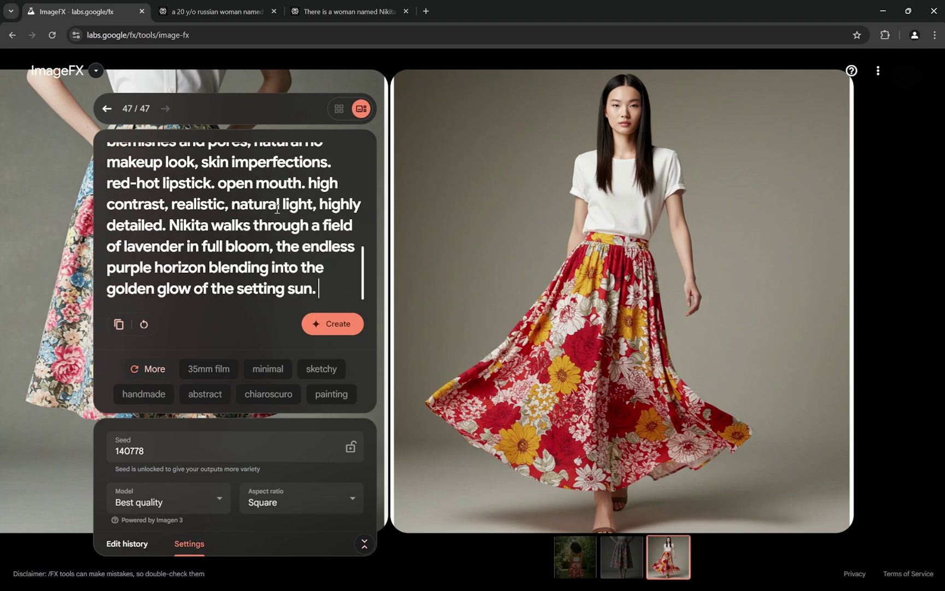
drag(241, 208, 312, 207)
click(192, 224)
- Add the film style modifier to the prompt, change it from 35mm film to lomography film, and generate the images
click(208, 369)
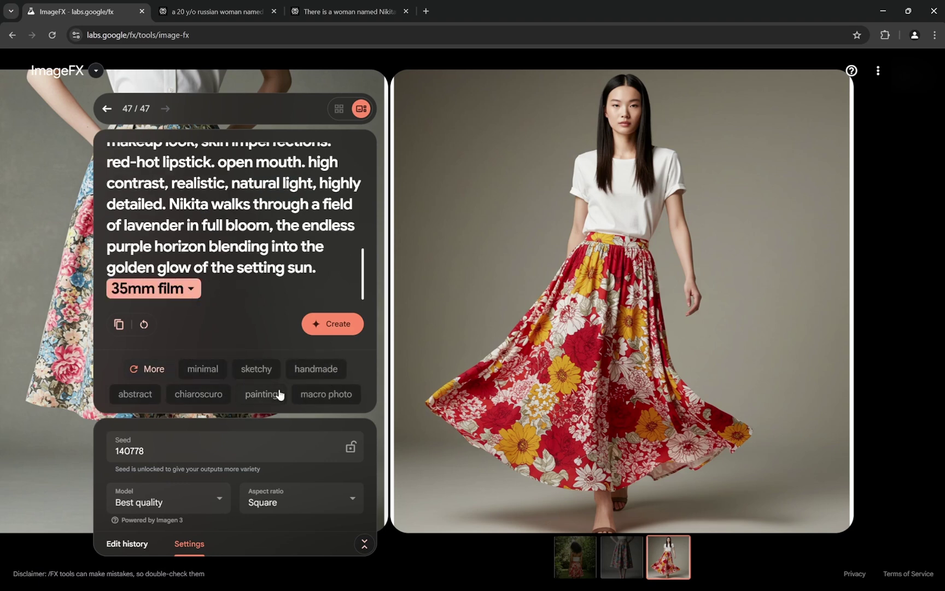
click(174, 290)
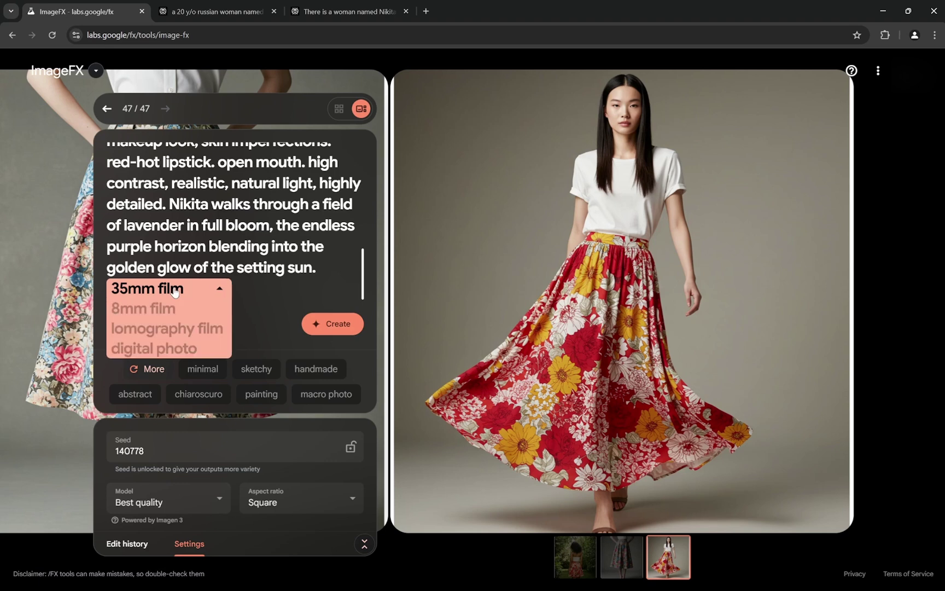
click(174, 328)
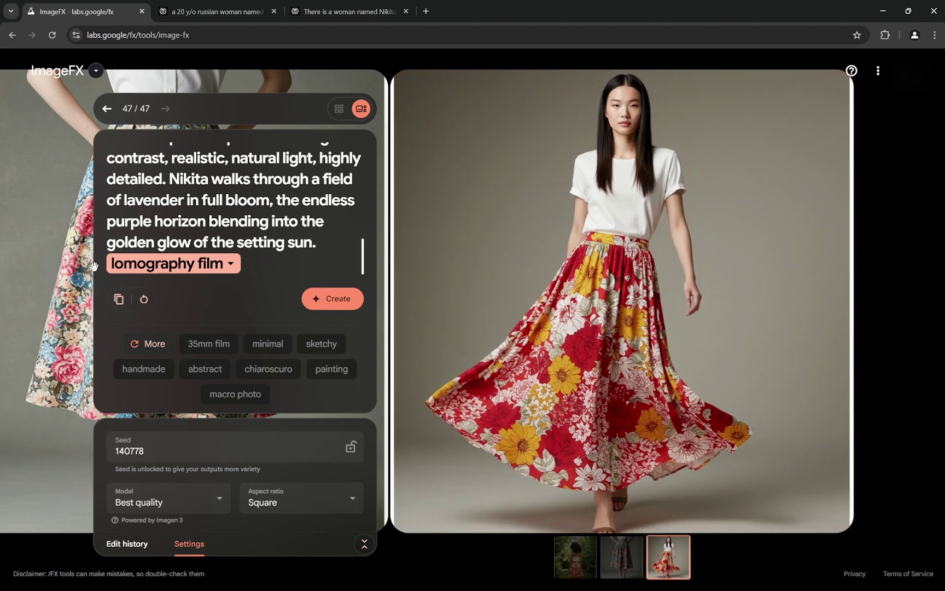
click(345, 299)
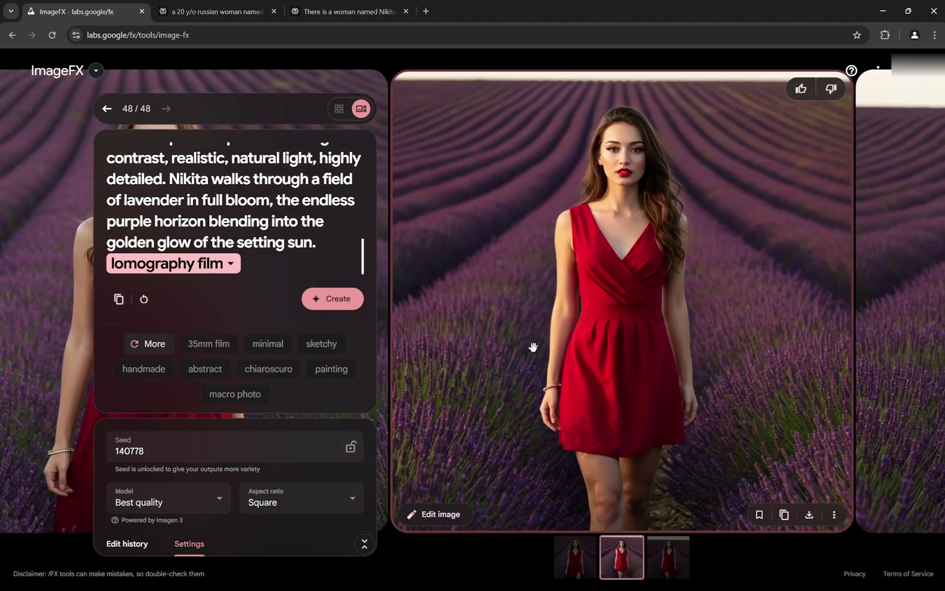
- Replace the prompt with the prepared zebra-print bodycon dress and twilight swing scene ending in "lomography film", and submit it for image generation
click(222, 577)
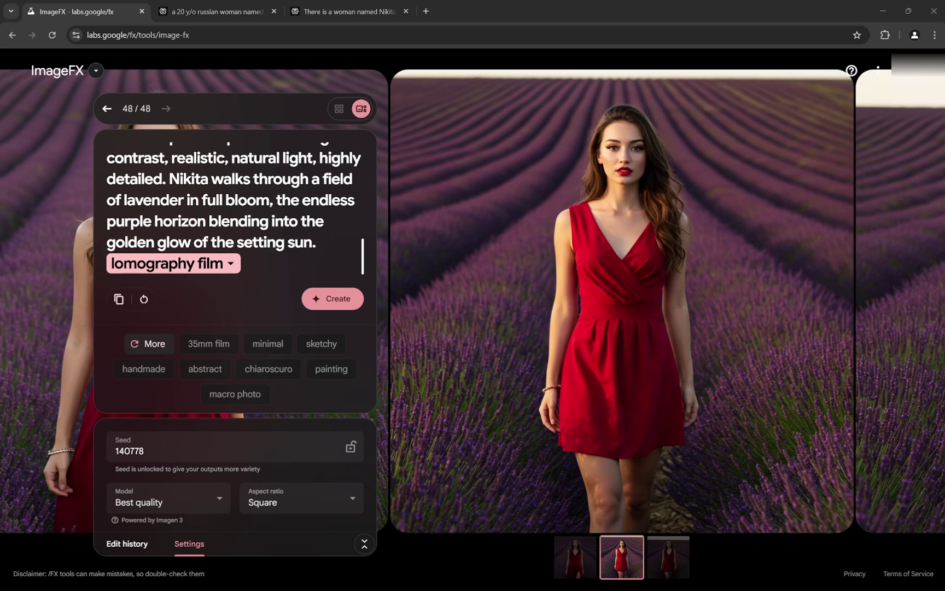
click(268, 329)
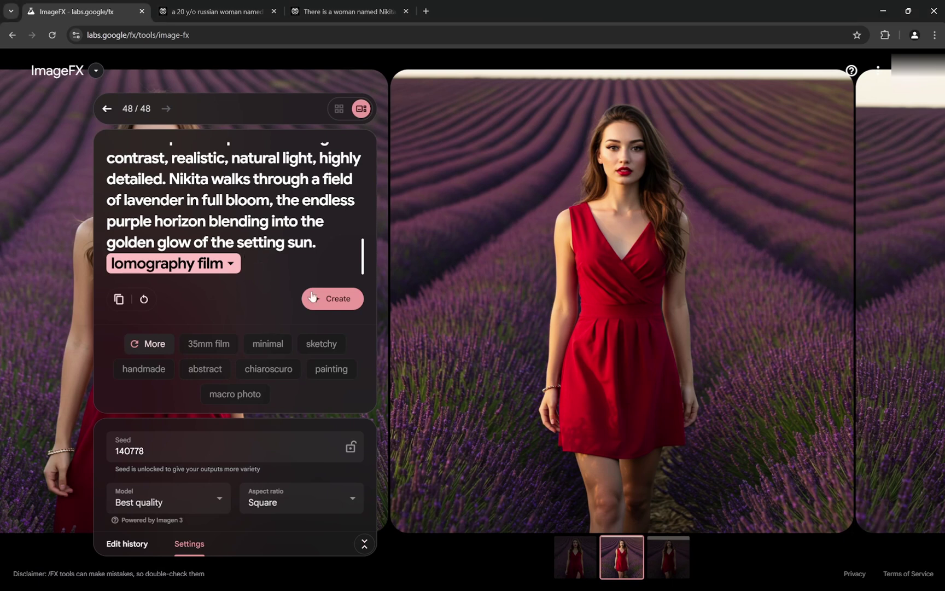
click(143, 299)
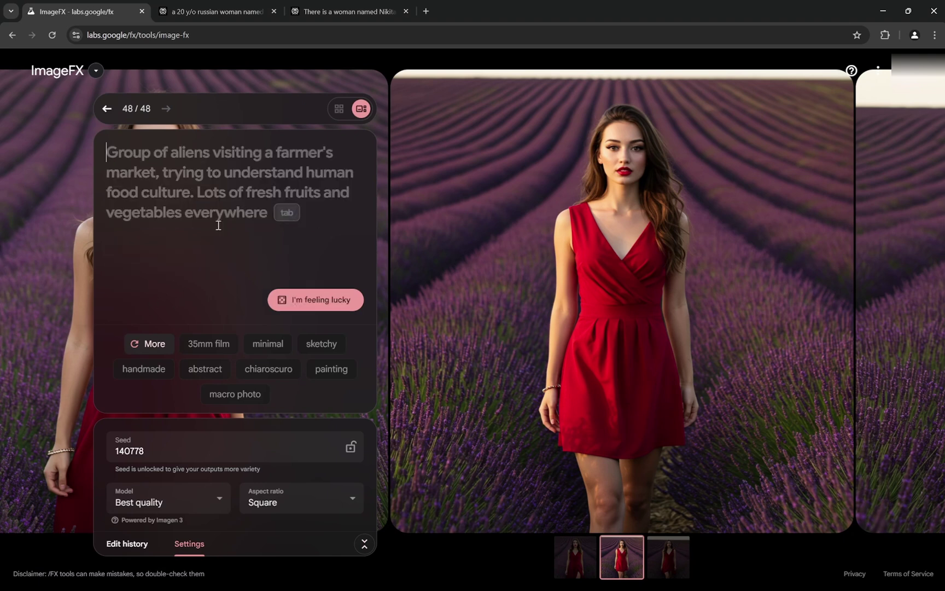
key(ctrl+v)
scroll(230, 218, up, 10)
scroll(247, 214, down, 3)
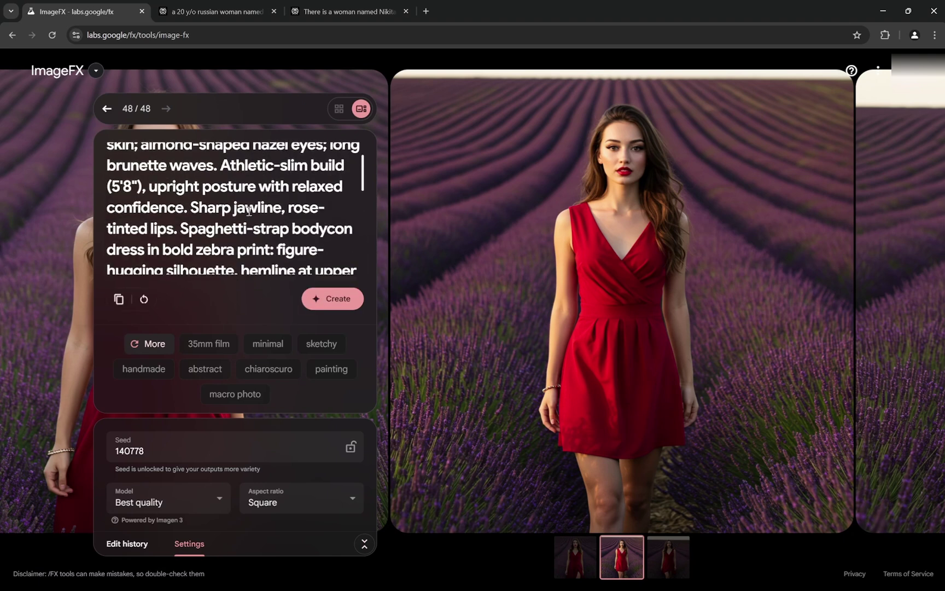
scroll(249, 211, up, 3)
scroll(248, 211, down, 2)
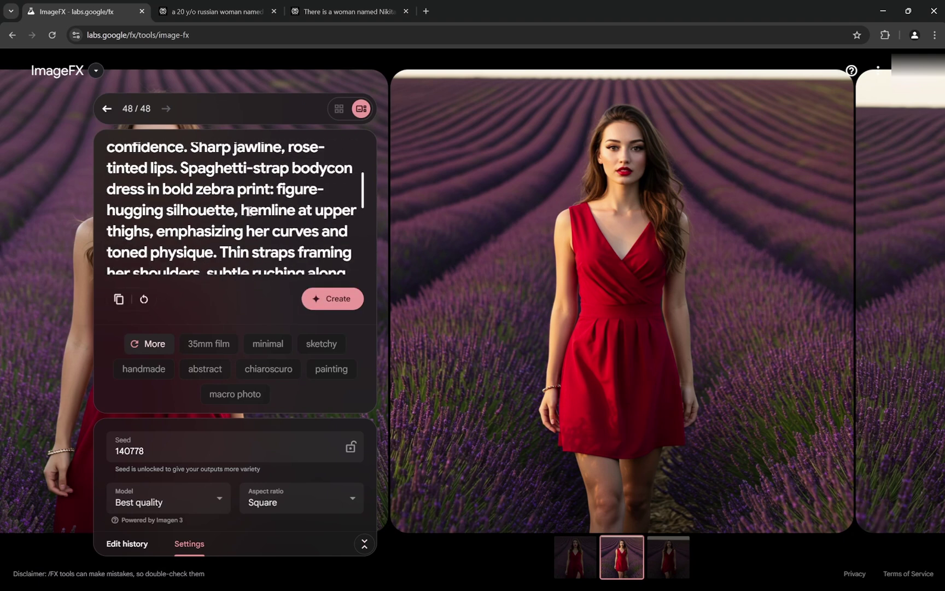
scroll(254, 190, down, 5)
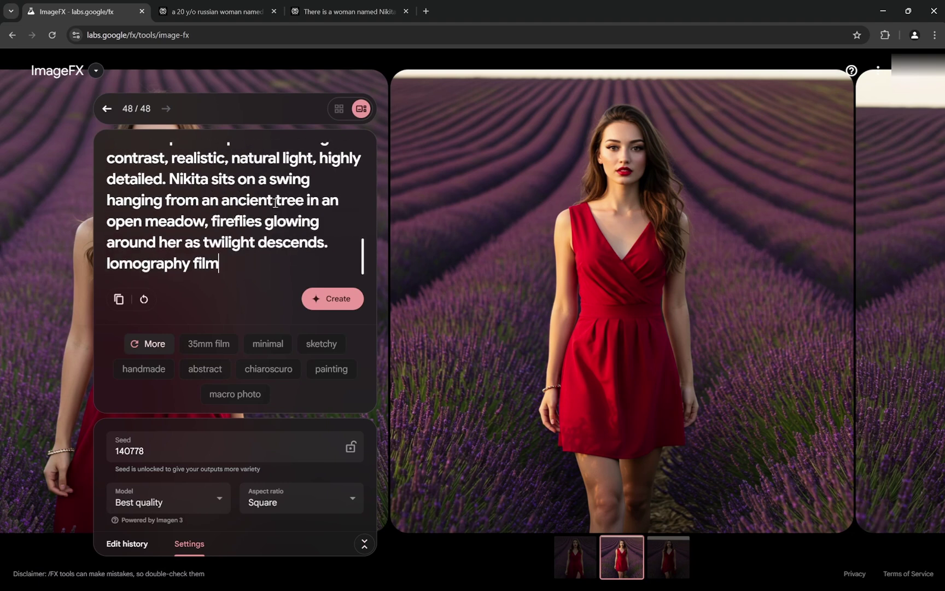
click(328, 294)
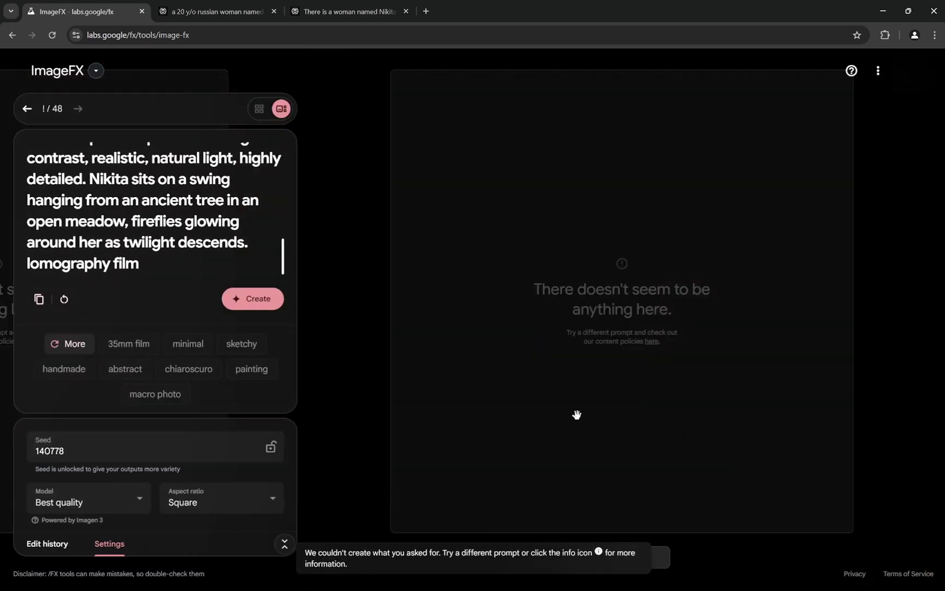
- Recheck the zebra-print dress prompt and generate its images again without changing the wording
scroll(198, 249, up, 5)
scroll(198, 249, down, 5)
scroll(198, 249, up, 4)
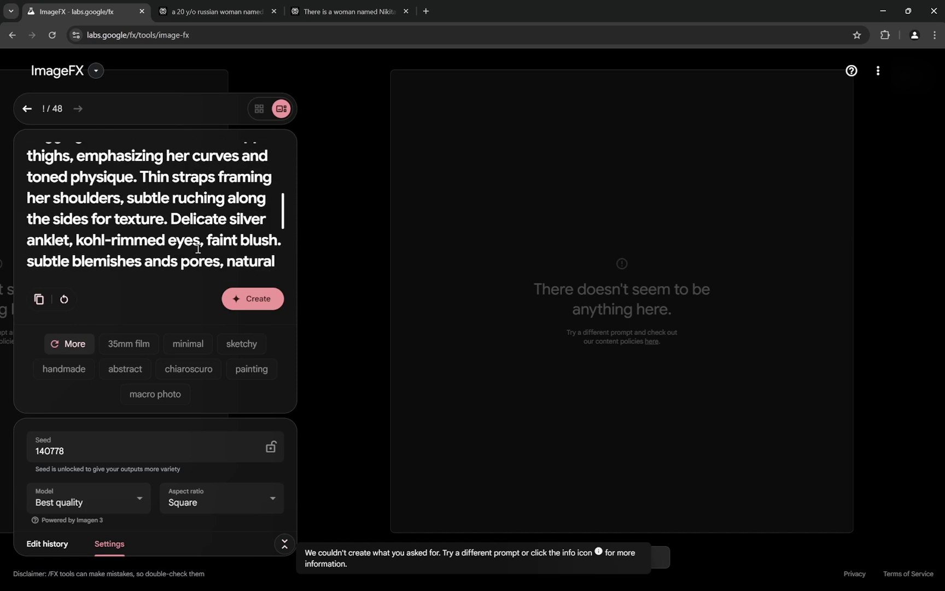
scroll(198, 249, up, 3)
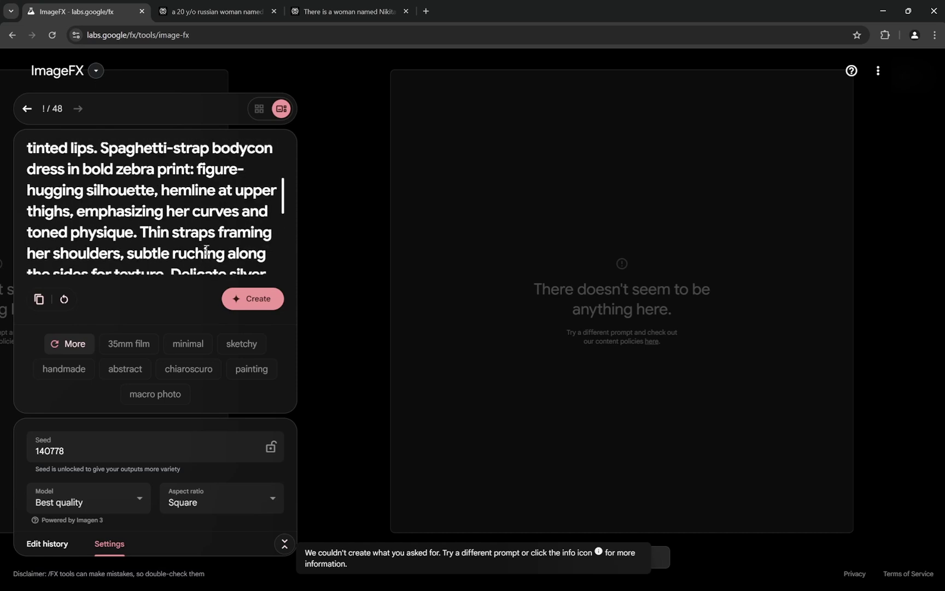
click(253, 298)
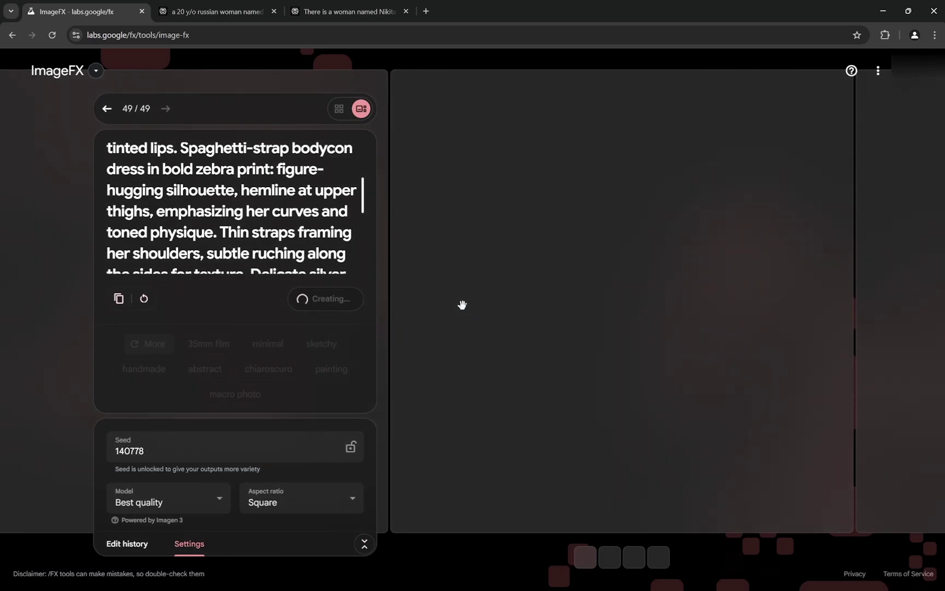
scroll(257, 236, down, 8)
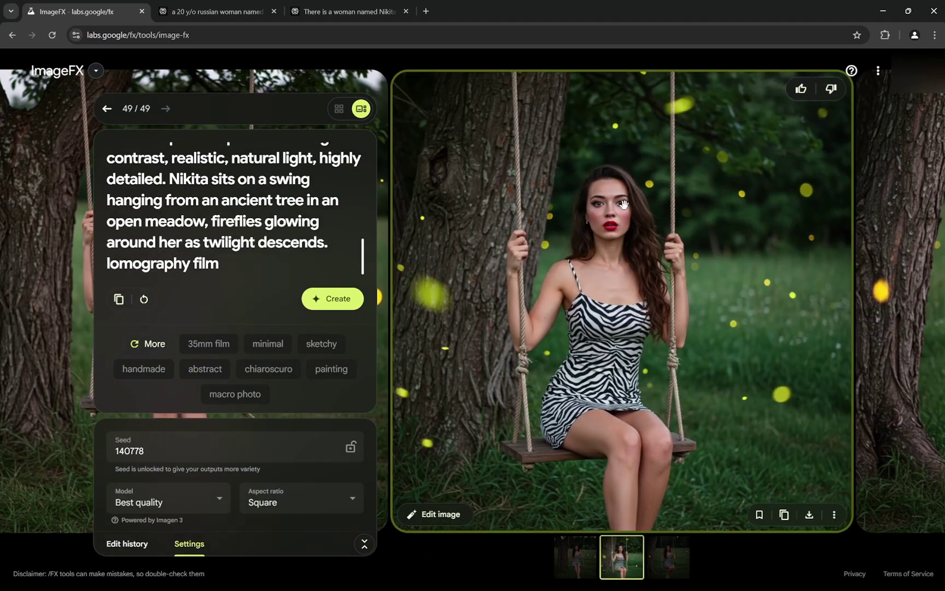
- Open the swing image for editing and mask the dress's waist area with a brush size of 0.3
click(437, 514)
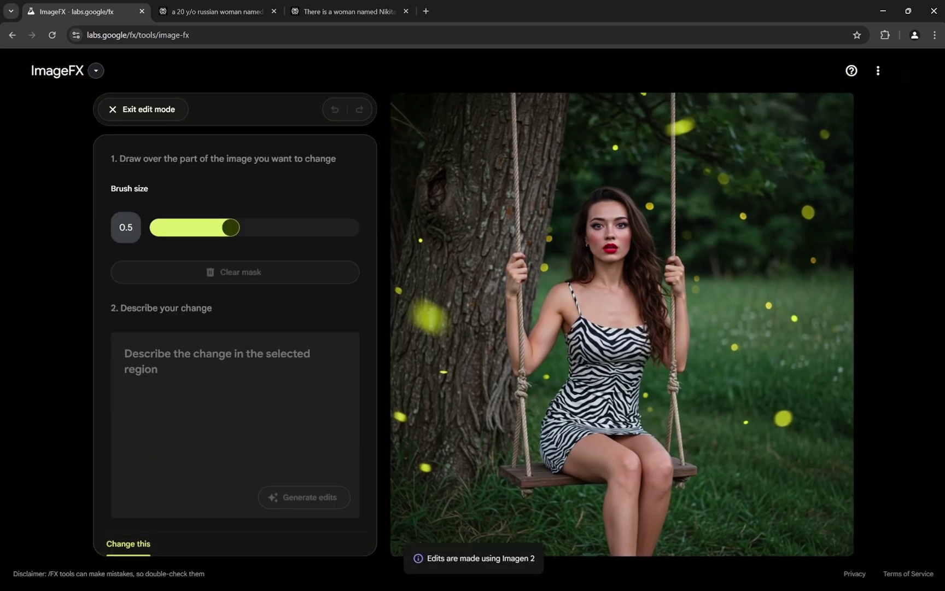
drag(215, 229, 181, 228)
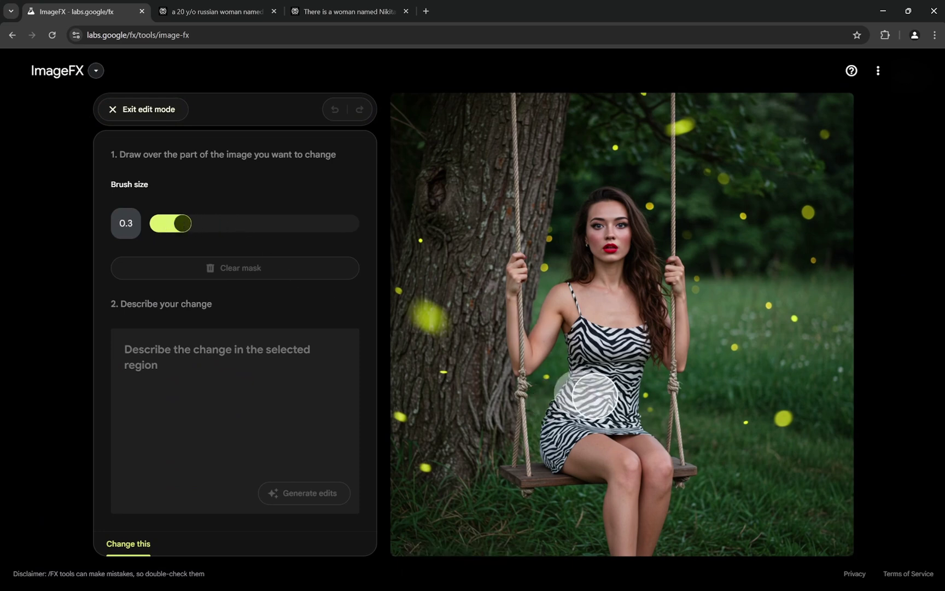
drag(595, 395, 626, 397)
- Describe the change for the masked waist as "leather belt" and generate the edits
click(219, 377)
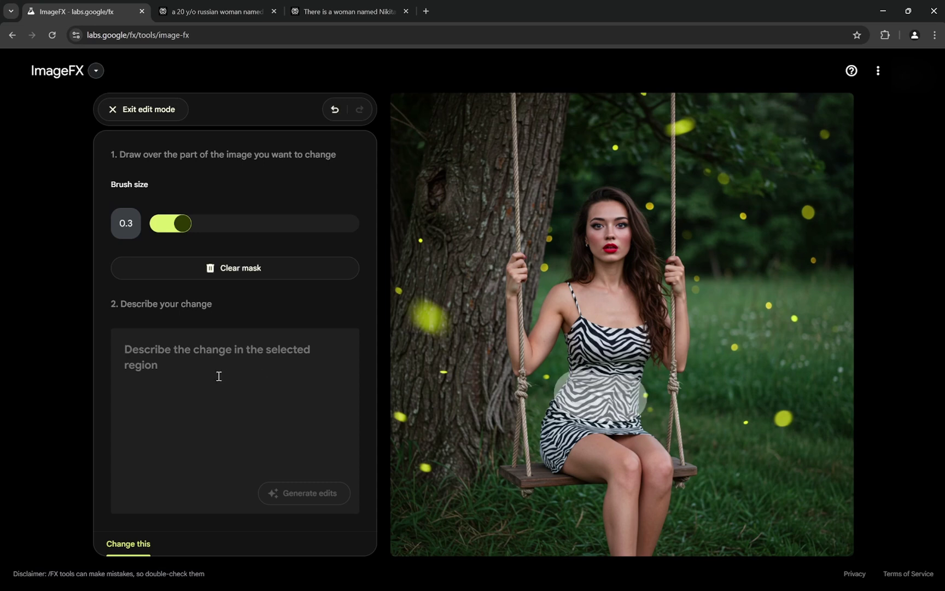
text(leather belt)
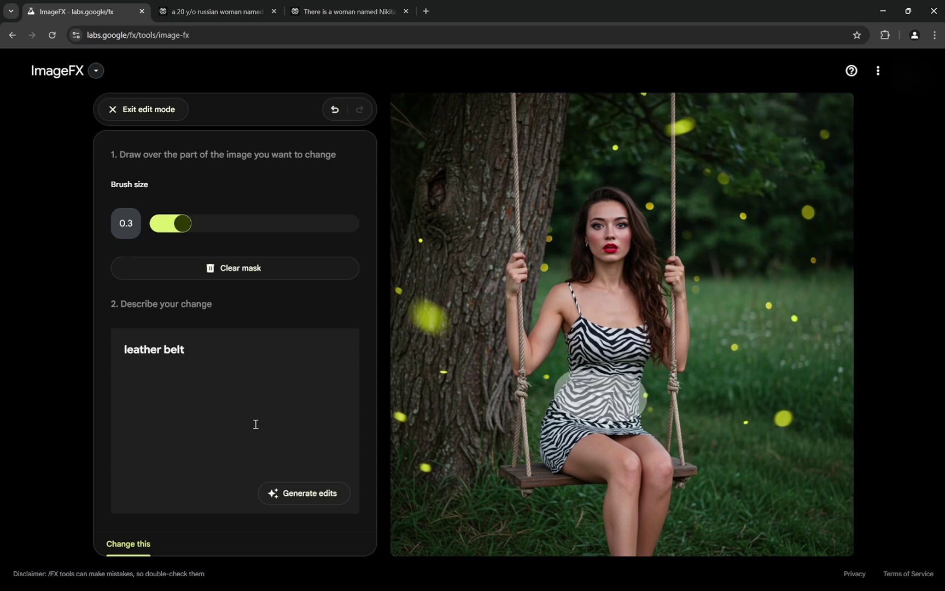
click(309, 494)
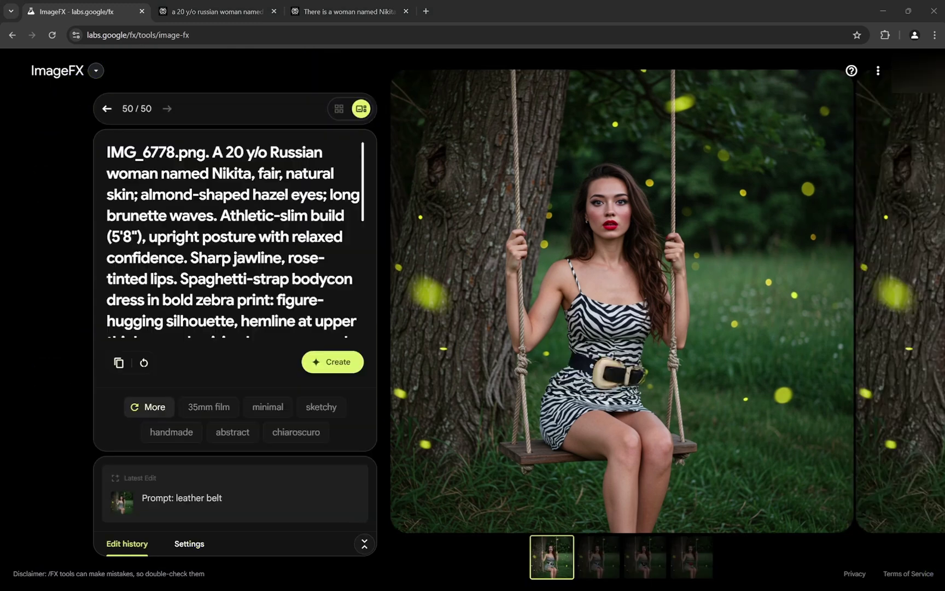
- Compare the generated leather belt variations of the swing image
click(274, 576)
mouse_move(660, 413)
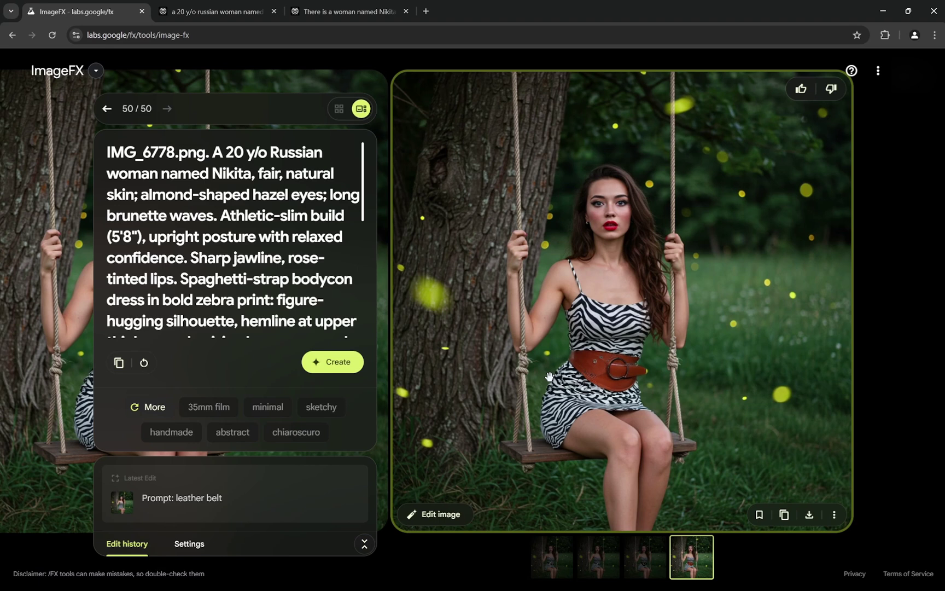
key(Left)
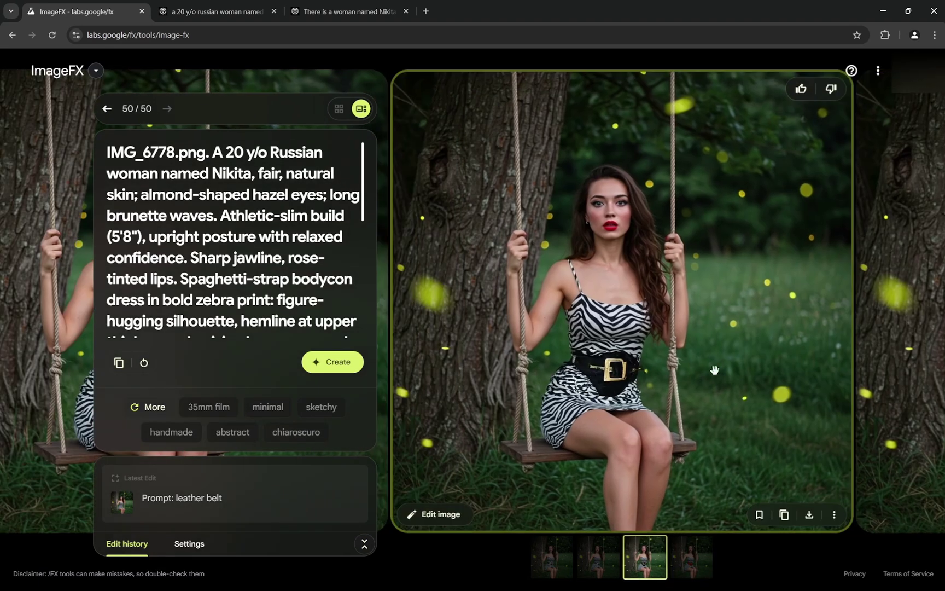
key(Left)
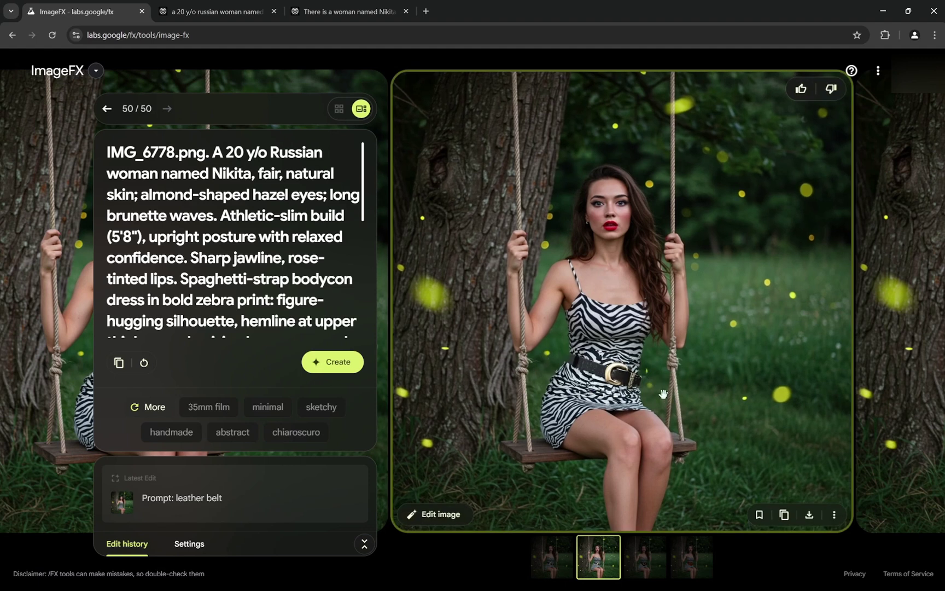
key(Left)
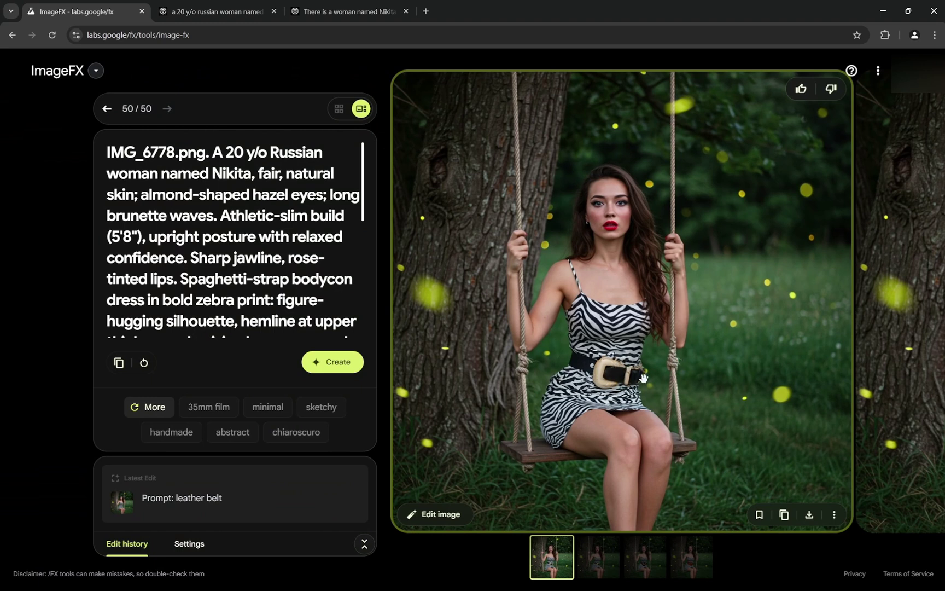
key(Right)
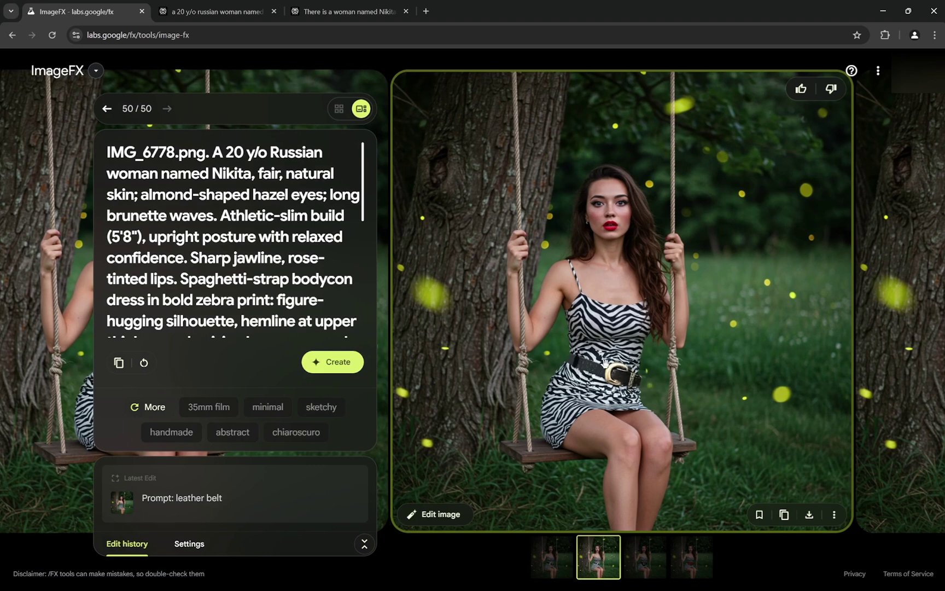